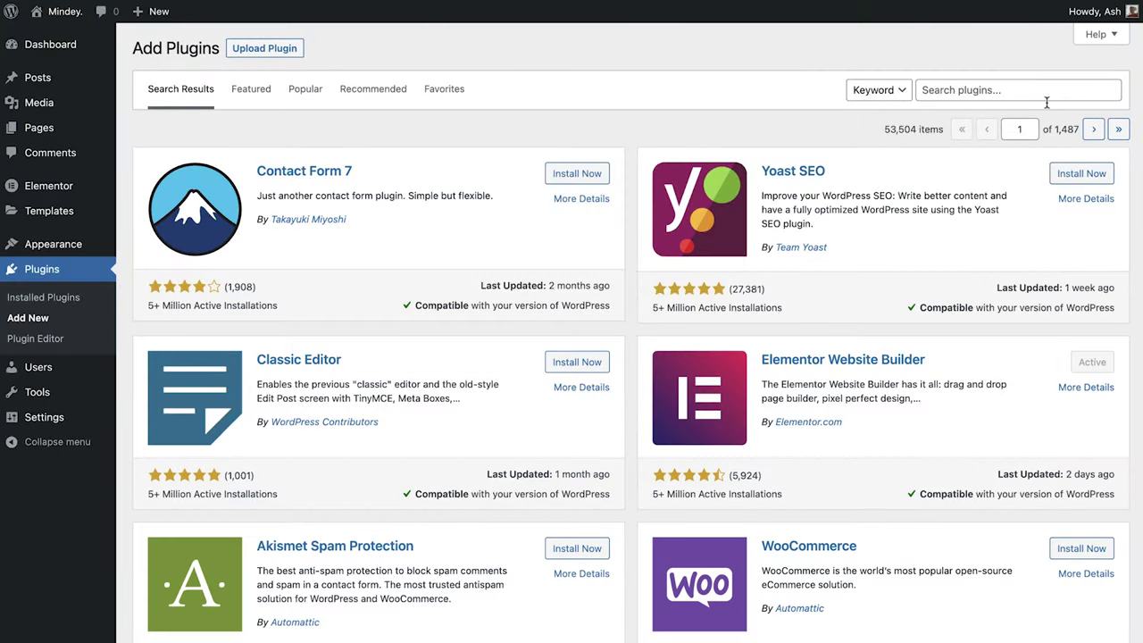
Step: Find the Custom Post Type UI plugin by WebDevStudios, install it and activate it
{"action": "left_click", "coordinate": [1030, 91]}
{"action": "type", "text": "Custom Post Type UI"}
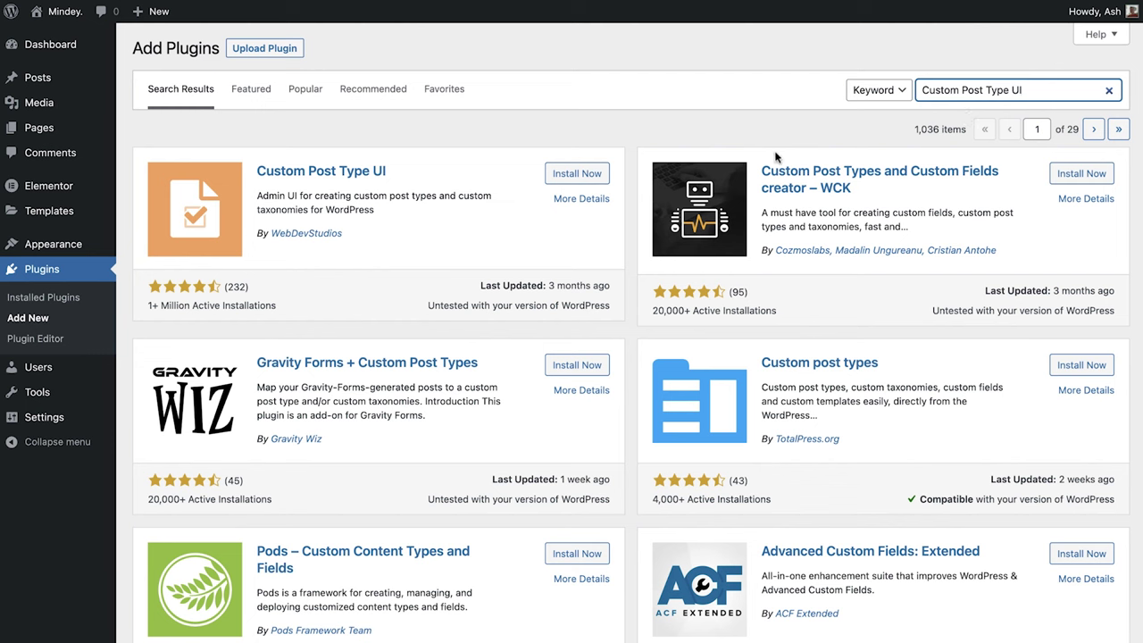
{"action": "left_click", "coordinate": [568, 176]}
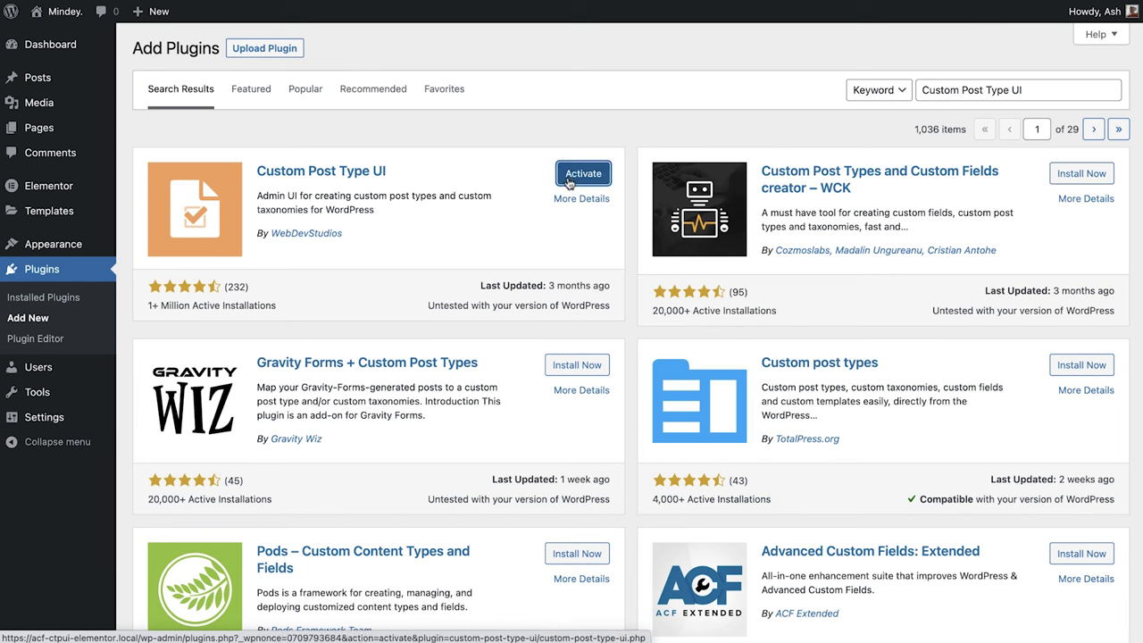
{"action": "left_click", "coordinate": [569, 179]}
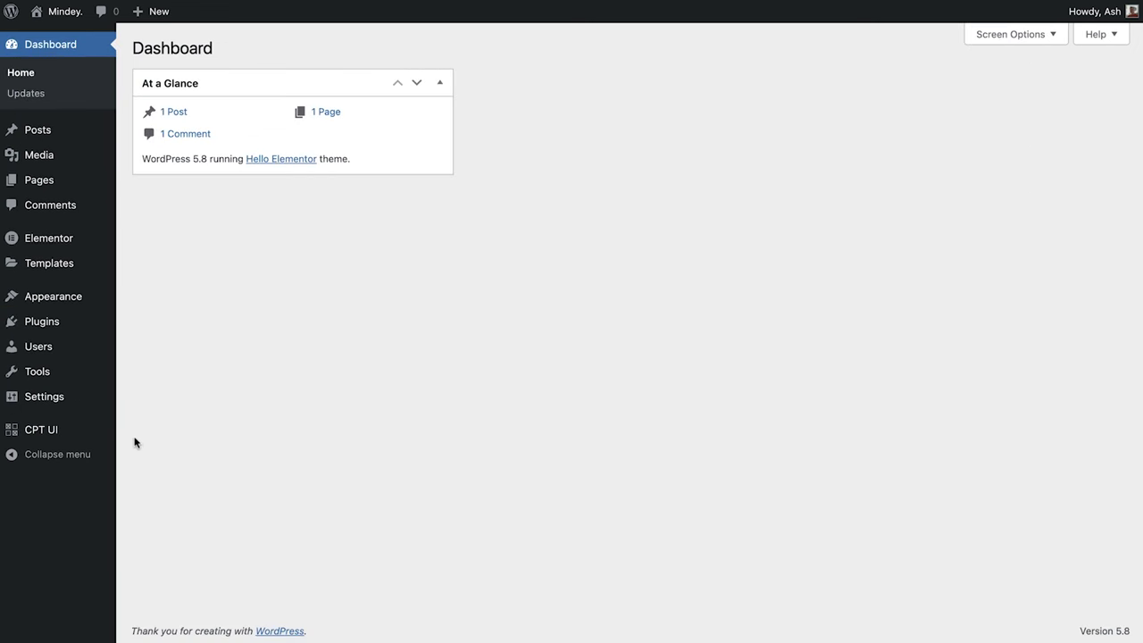
Step: Add a new post type with slug "directory", plural label "Businesses" and singular label "Business"
{"action": "mouse_move", "coordinate": [86, 436]}
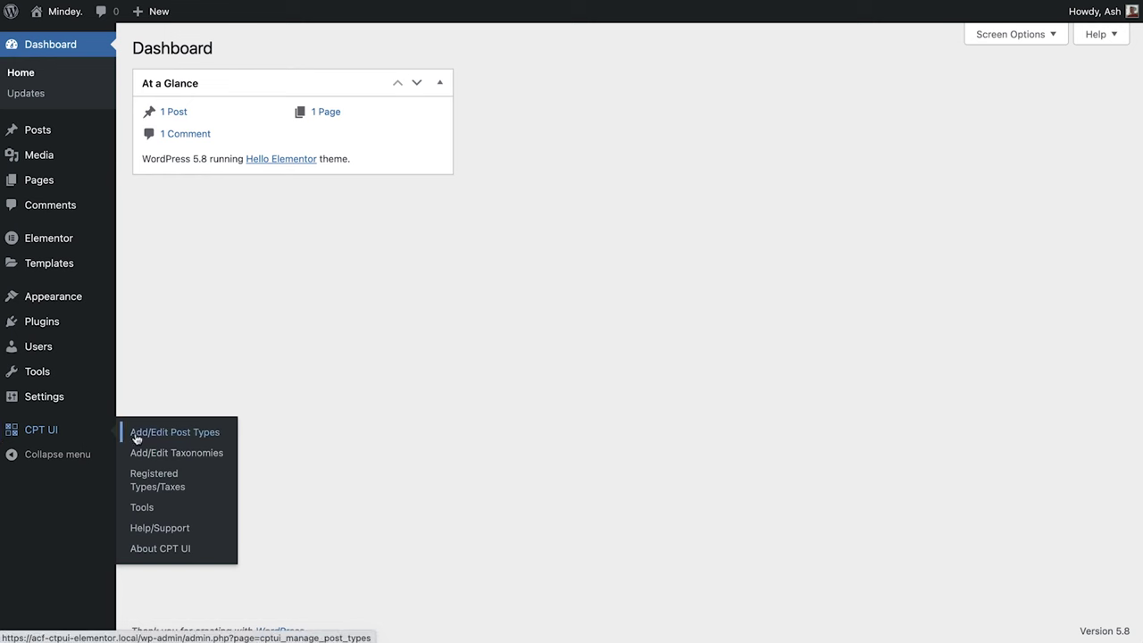
{"action": "left_click", "coordinate": [190, 441]}
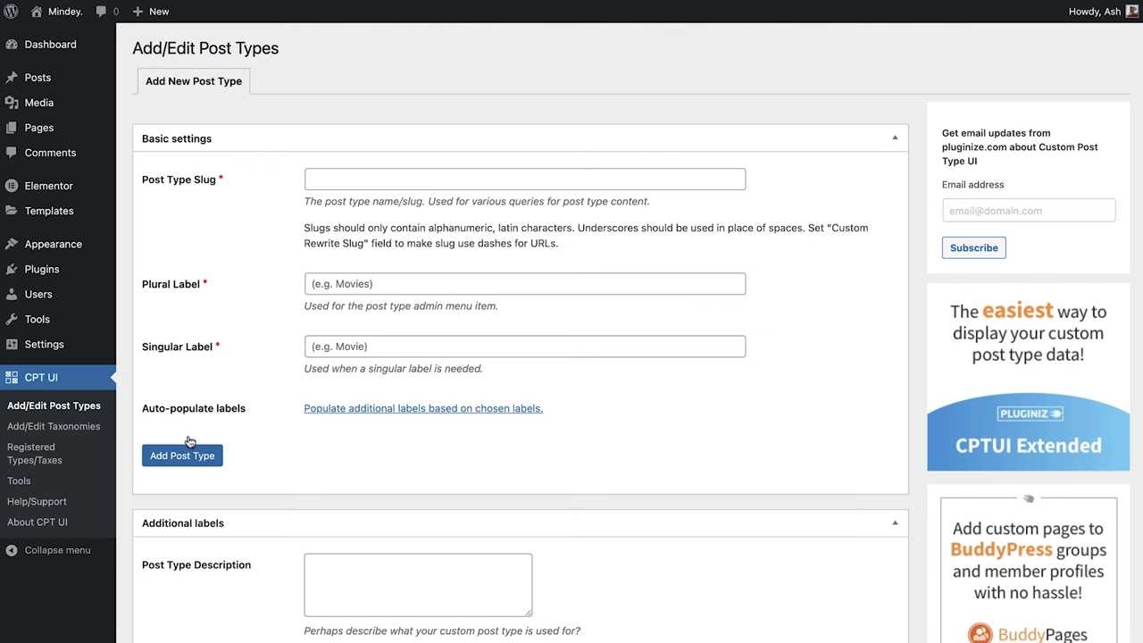
{"action": "left_click", "coordinate": [347, 181]}
{"action": "type", "text": "directory"}
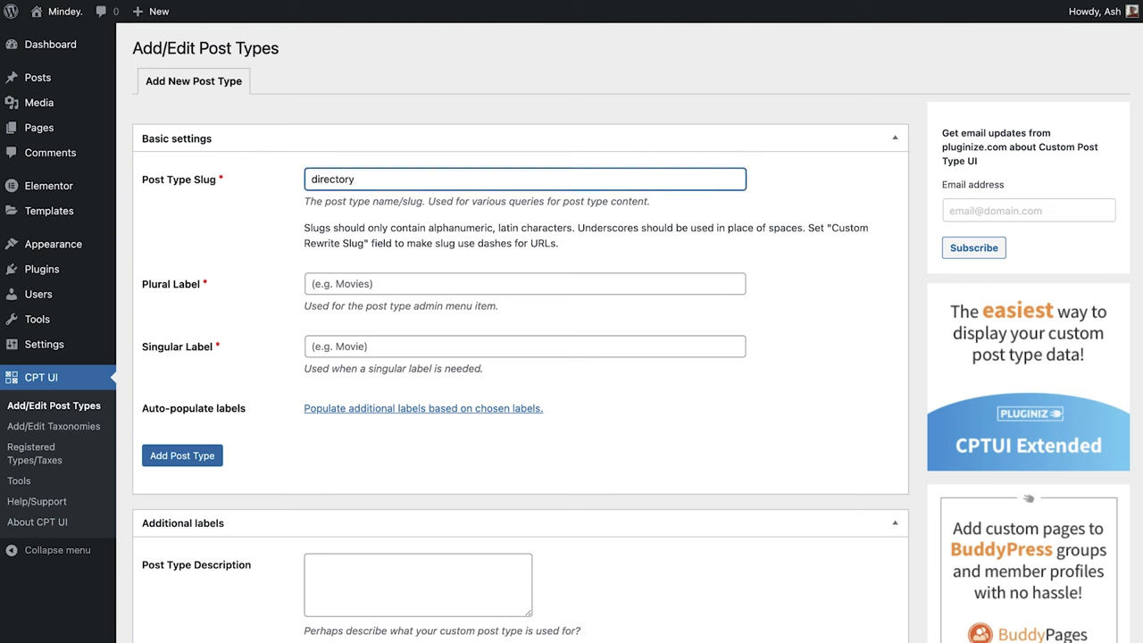
{"action": "left_click", "coordinate": [375, 285]}
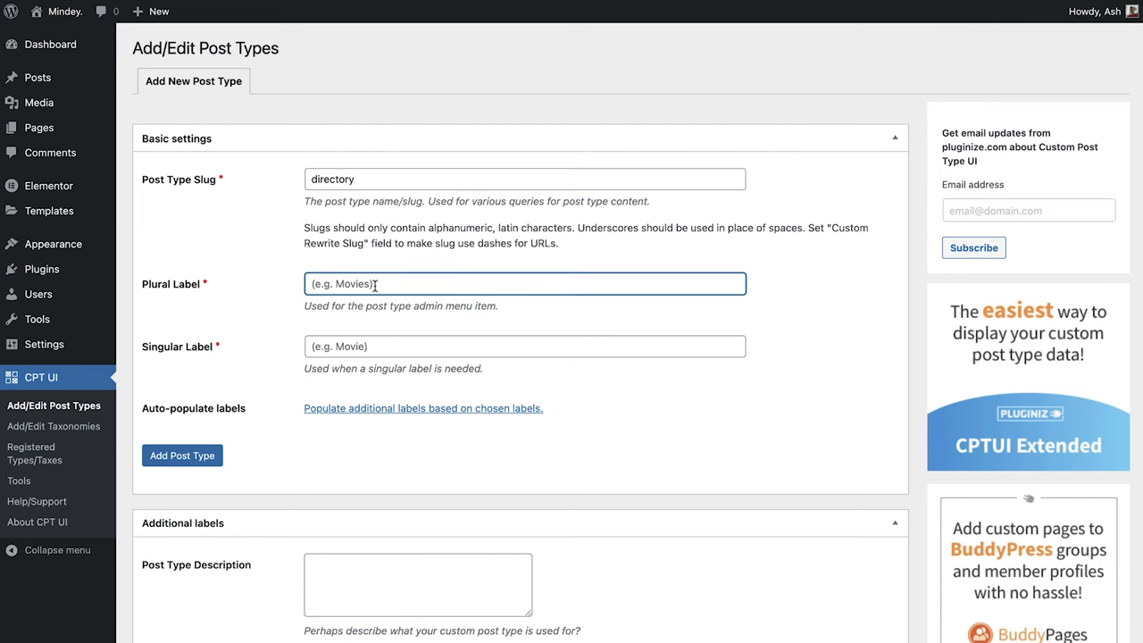
{"action": "type", "text": "Businesses"}
{"action": "left_click", "coordinate": [375, 347]}
{"action": "type", "text": "Business"}
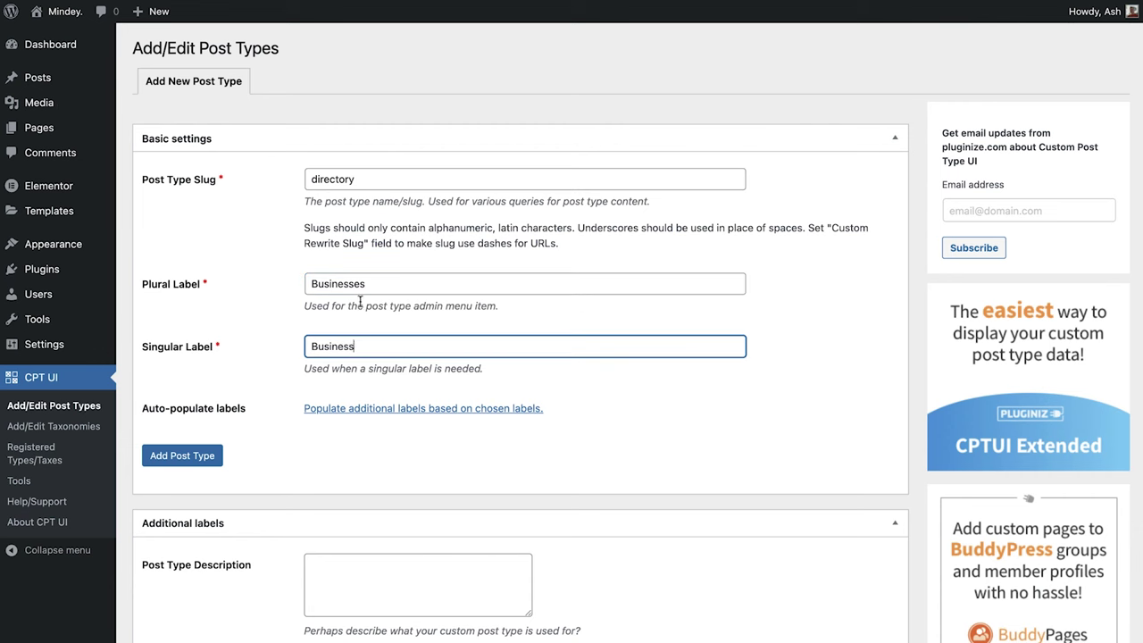
{"action": "left_click", "coordinate": [200, 457]}
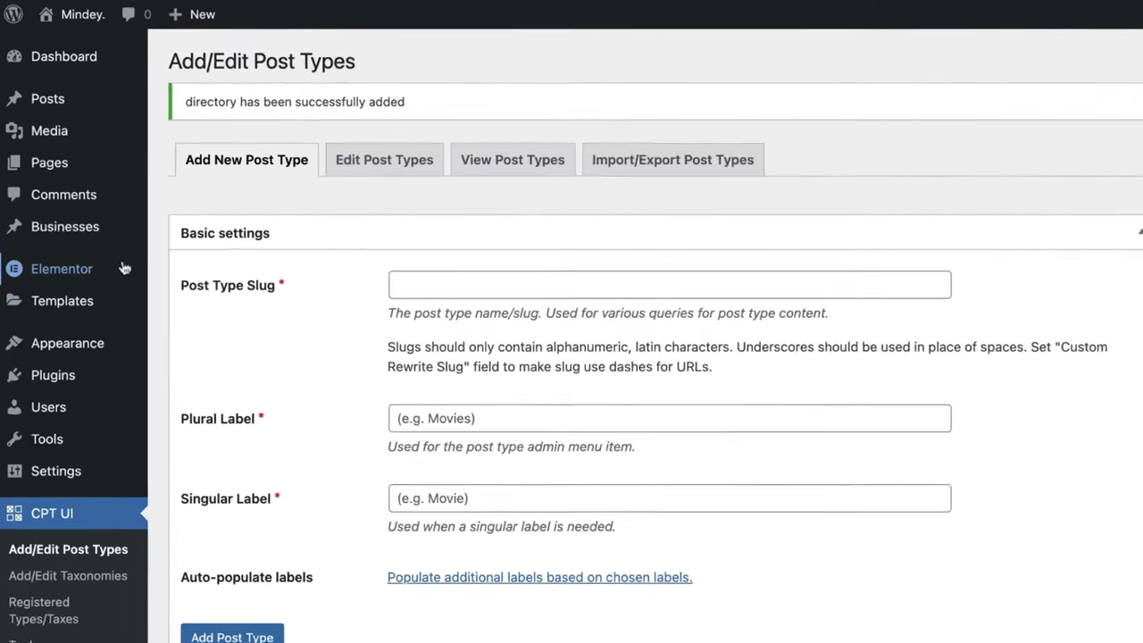
Step: Open the Businesses post type for editing
{"action": "mouse_move", "coordinate": [110, 240]}
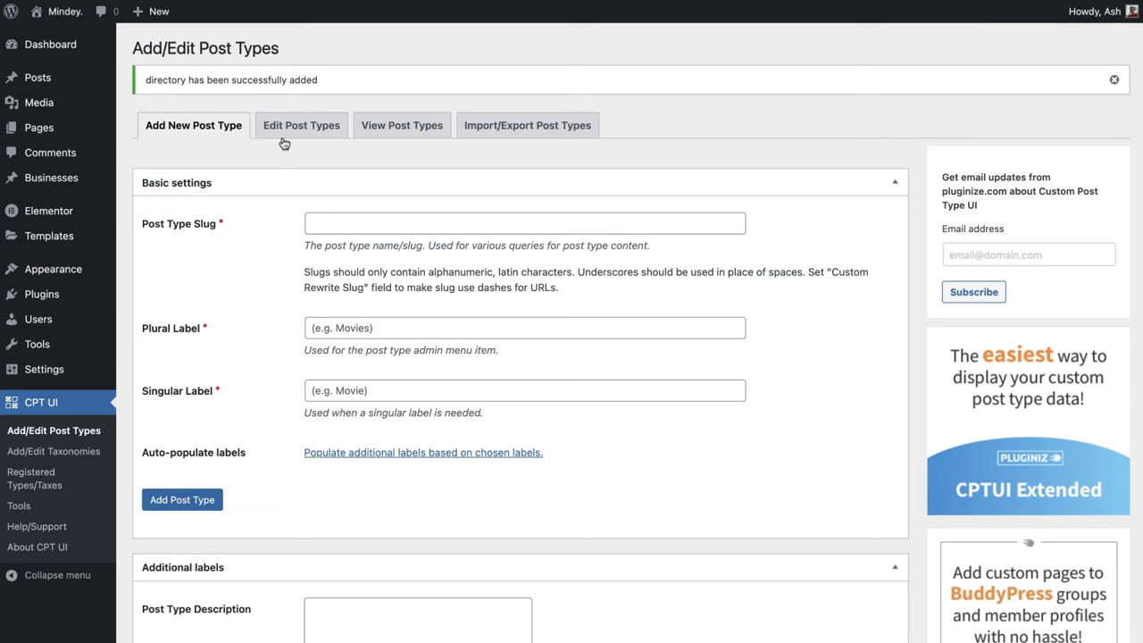
{"action": "left_click", "coordinate": [302, 127]}
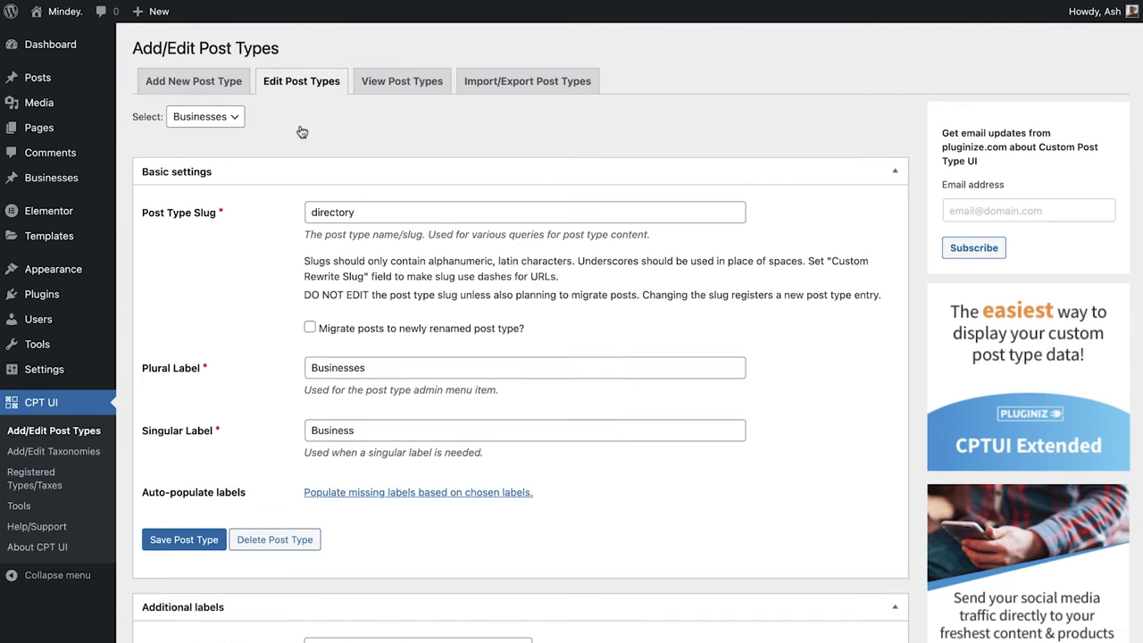
{"action": "left_click", "coordinate": [236, 126]}
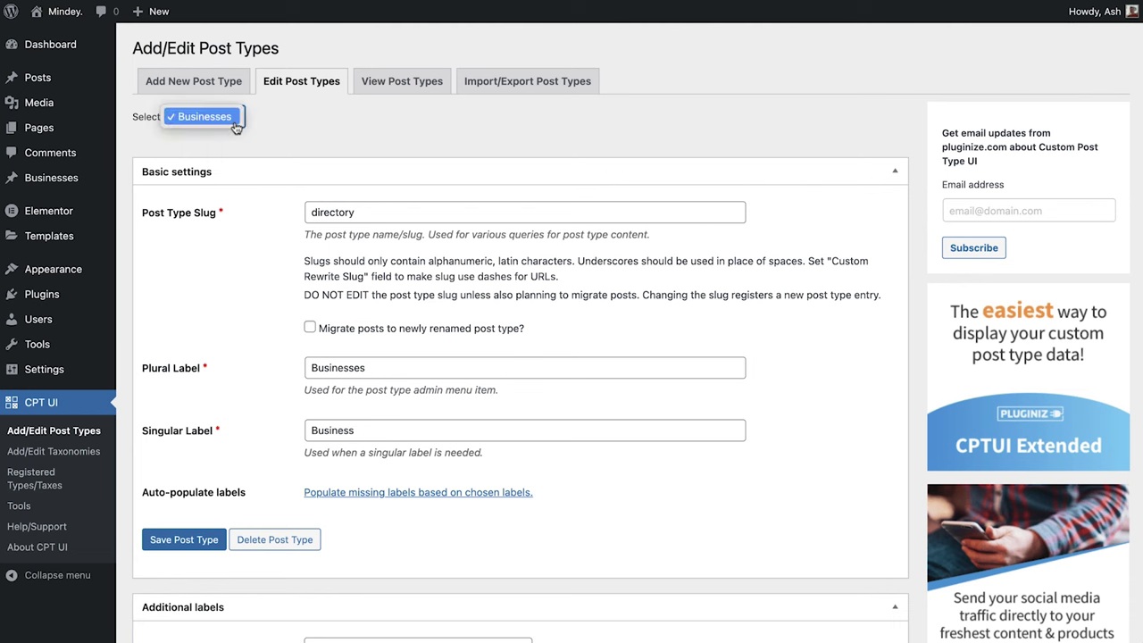
{"action": "left_click", "coordinate": [236, 125]}
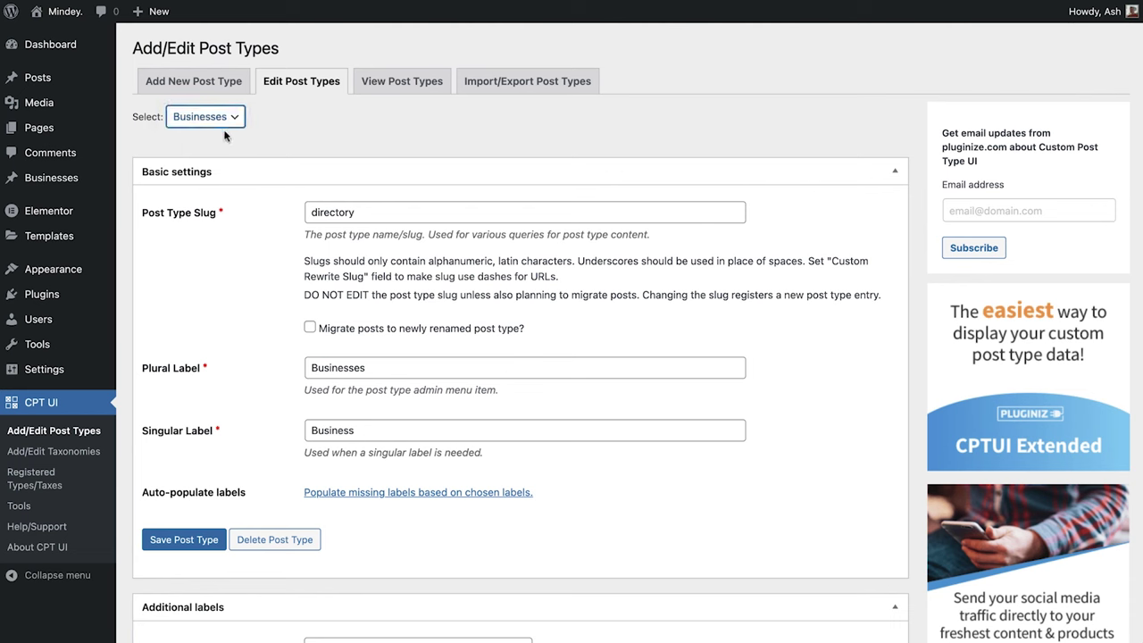
{"action": "left_click", "coordinate": [123, 213]}
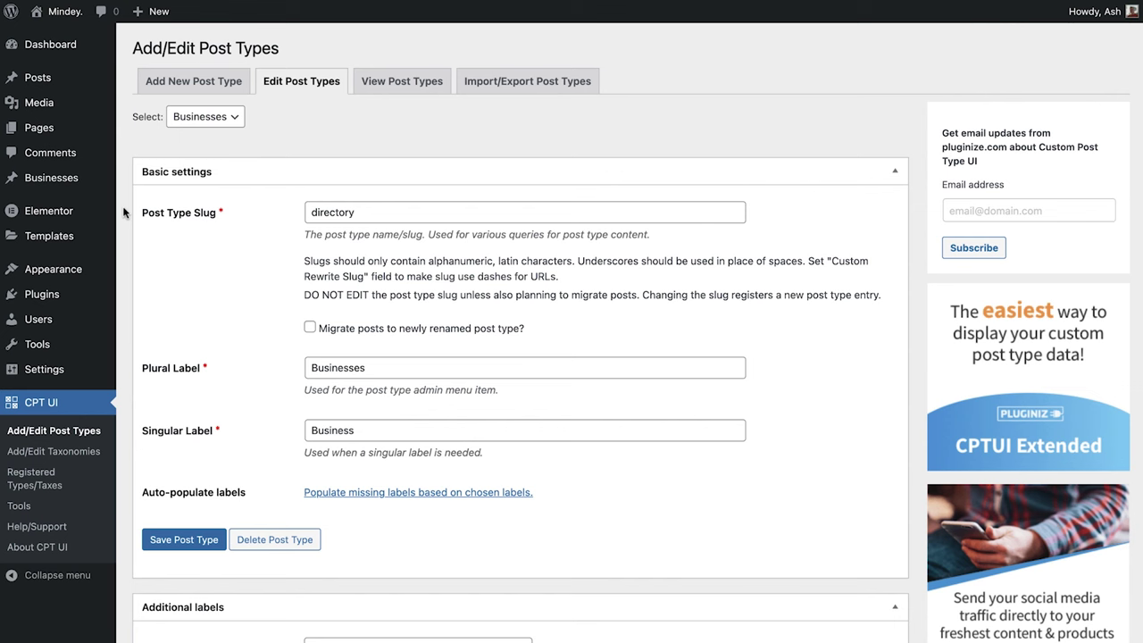
Step: Auto-populate the missing additional labels of the Businesses post type from its chosen labels
{"action": "scroll", "coordinate": [124, 213], "scroll_direction": "down", "scroll_amount": 4}
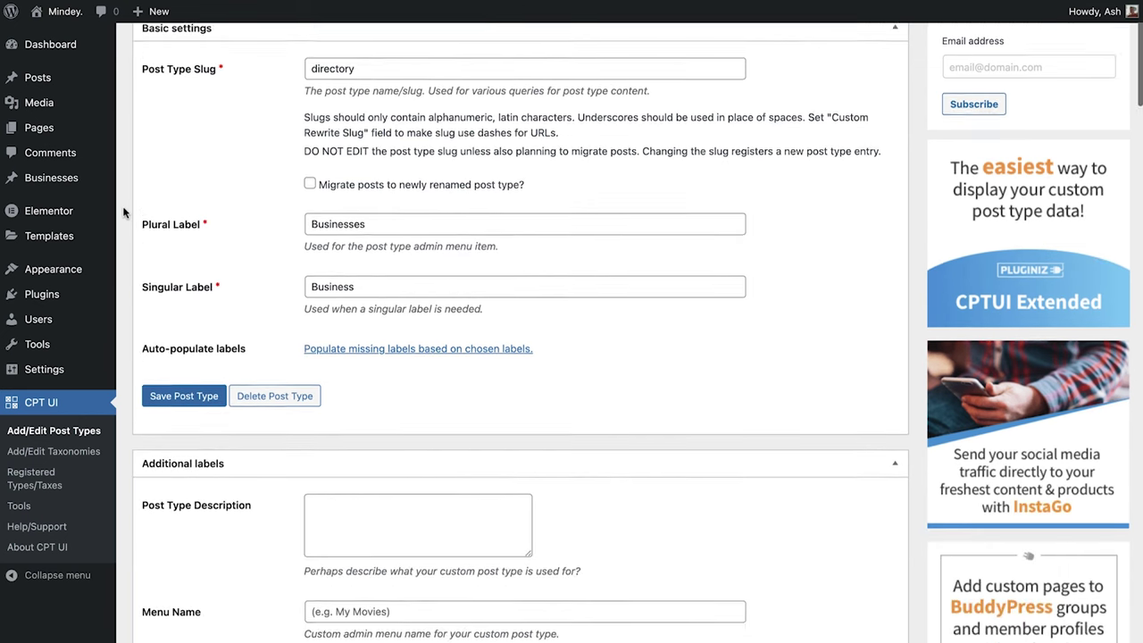
{"action": "scroll", "coordinate": [124, 212], "scroll_direction": "down", "scroll_amount": 4}
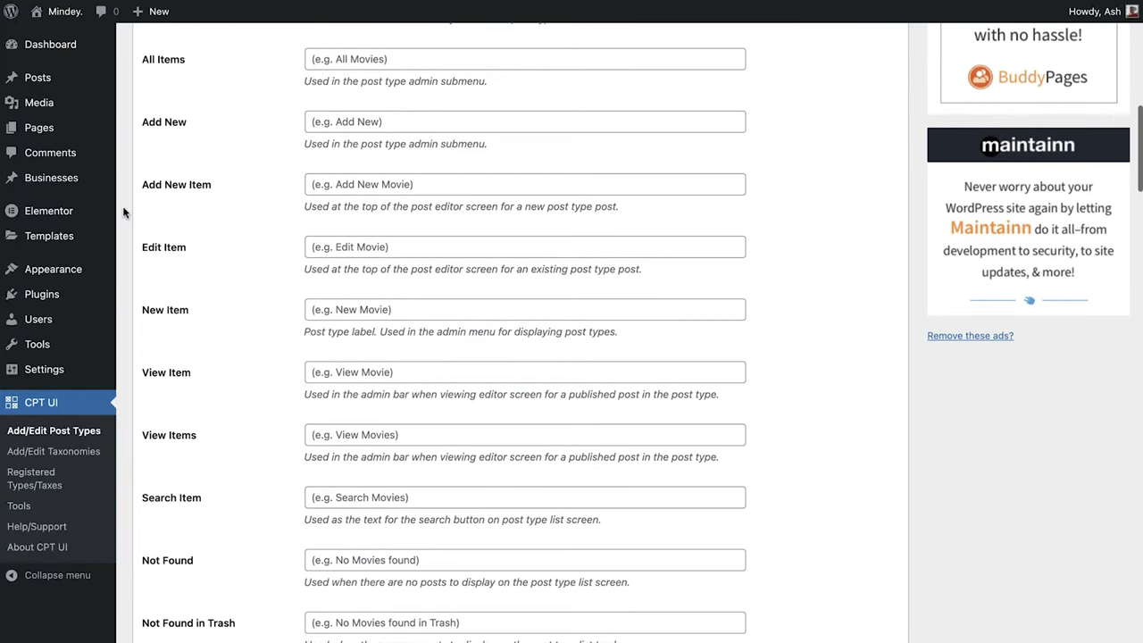
{"action": "scroll", "coordinate": [124, 213], "scroll_direction": "up", "scroll_amount": 4}
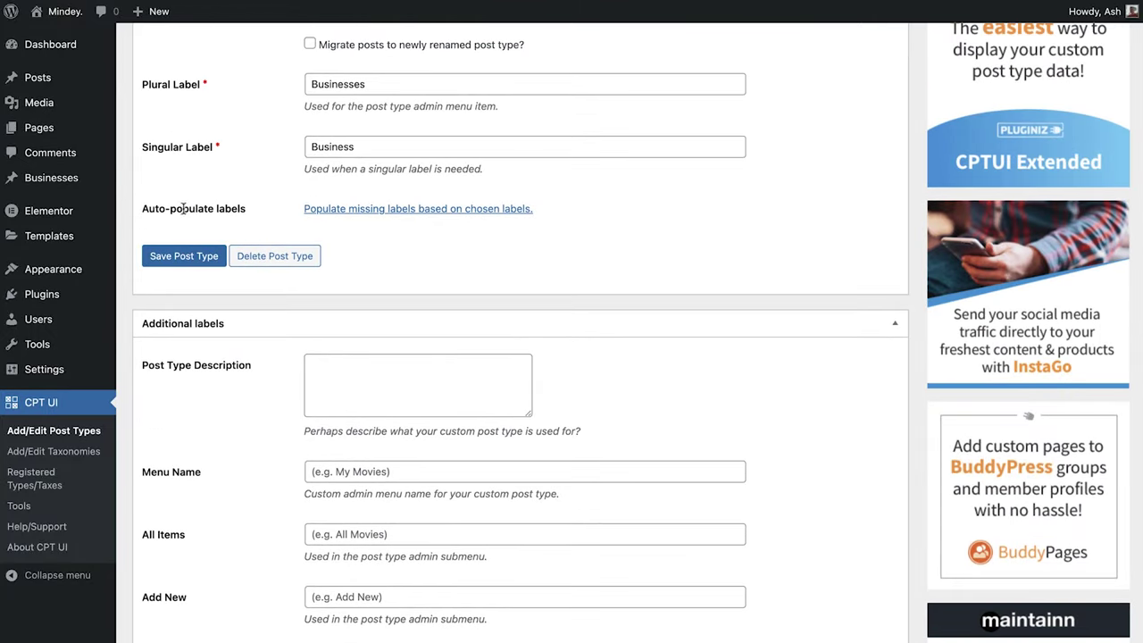
{"action": "left_click", "coordinate": [369, 213]}
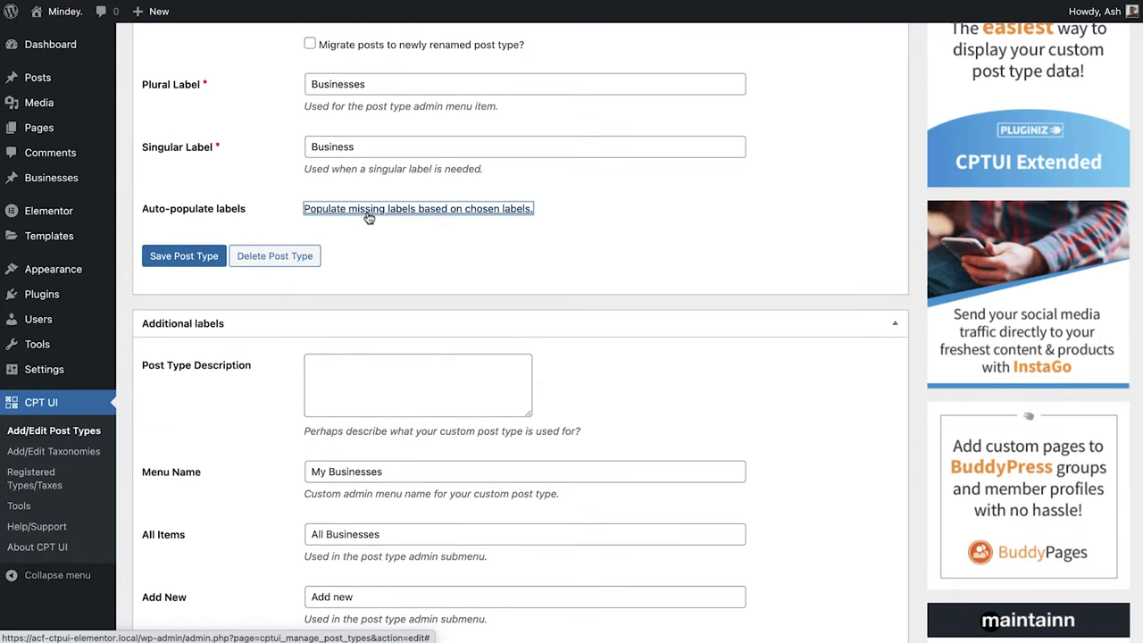
Step: Set the menu name in the additional labels to "Directory"
{"action": "scroll", "coordinate": [122, 290], "scroll_direction": "down", "scroll_amount": 3}
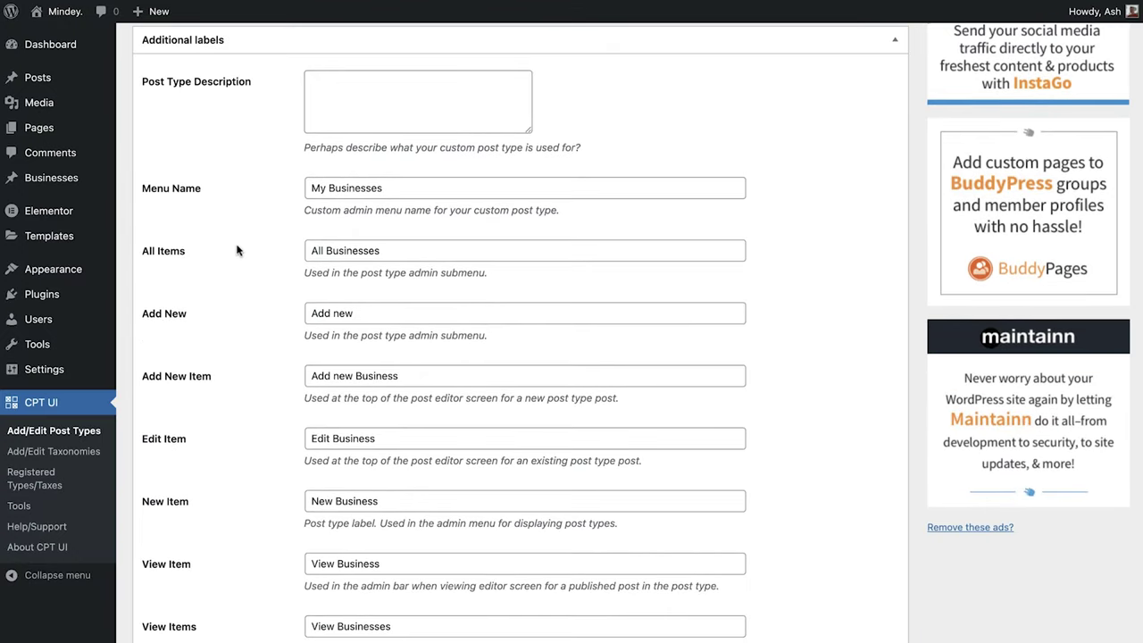
{"action": "left_click", "coordinate": [343, 191]}
{"action": "triple_click", "coordinate": [343, 191]}
{"action": "type", "text": "Directory"}
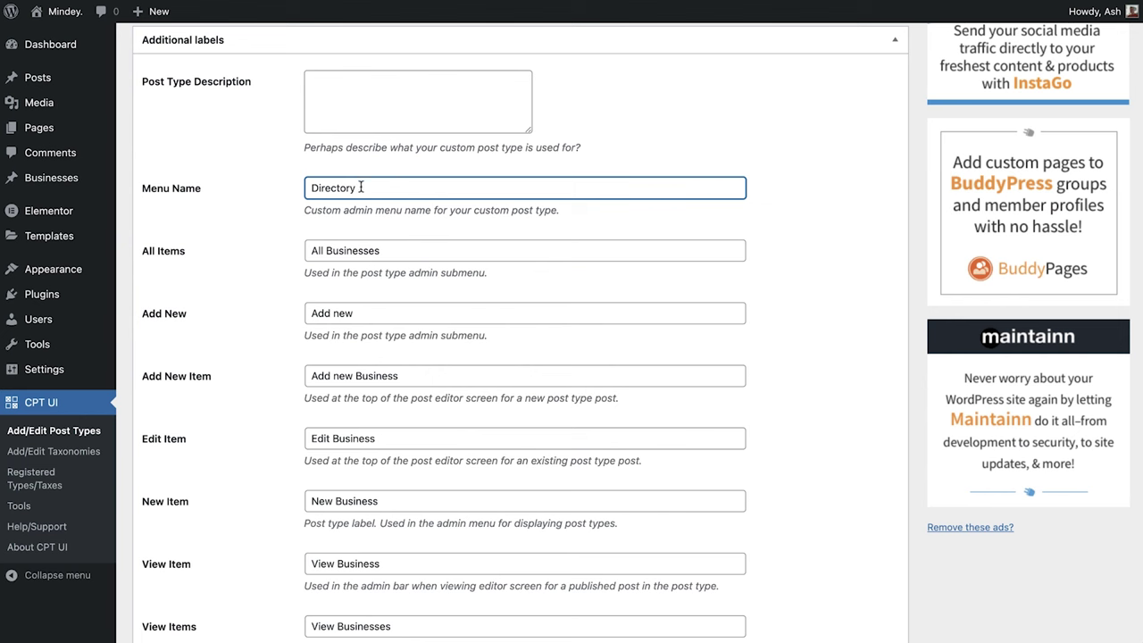
Step: Collapse the Additional labels and Basic settings sections of the post type
{"action": "left_click", "coordinate": [896, 42]}
{"action": "scroll", "coordinate": [907, 42], "scroll_direction": "up", "scroll_amount": 5}
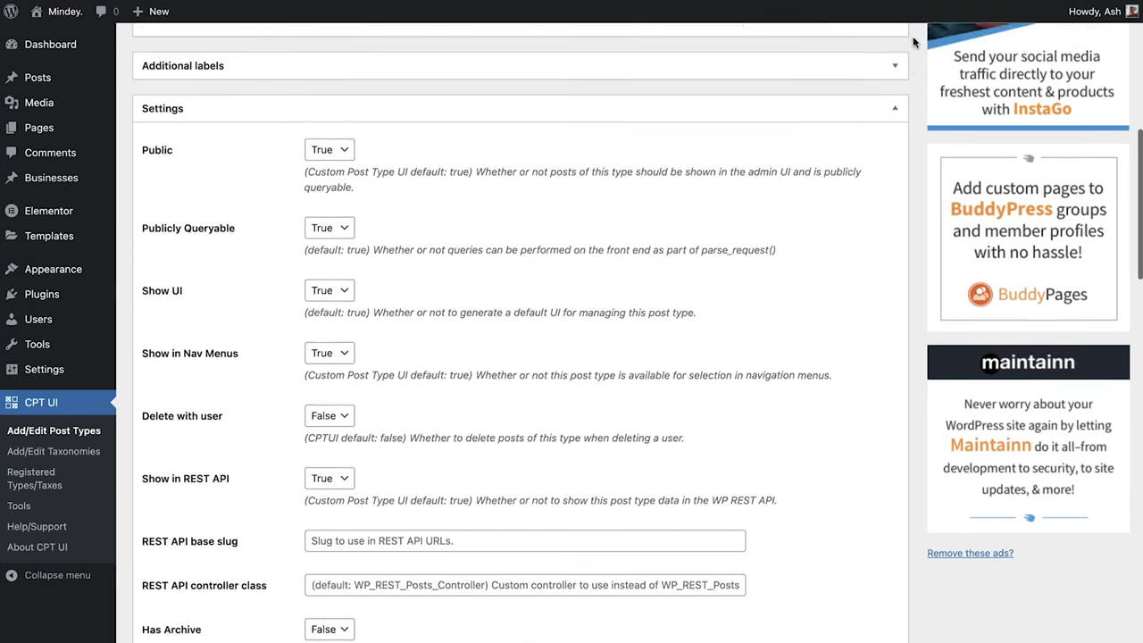
{"action": "left_click", "coordinate": [895, 66]}
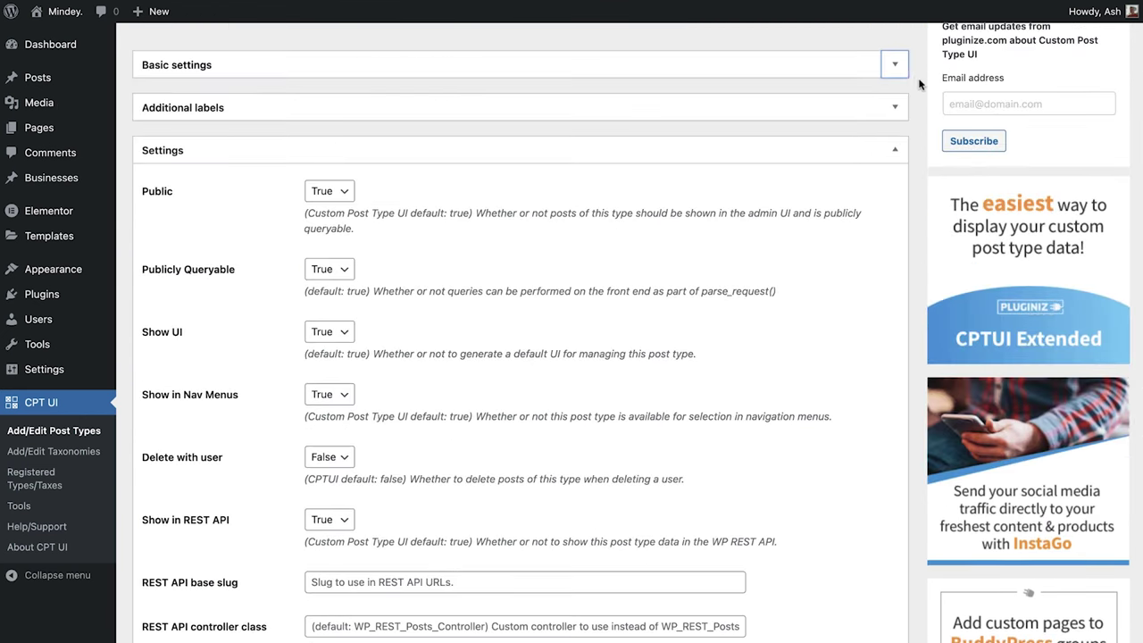
Step: Set Has Archive to True in the post type's settings
{"action": "scroll", "coordinate": [920, 85], "scroll_direction": "down", "scroll_amount": 2}
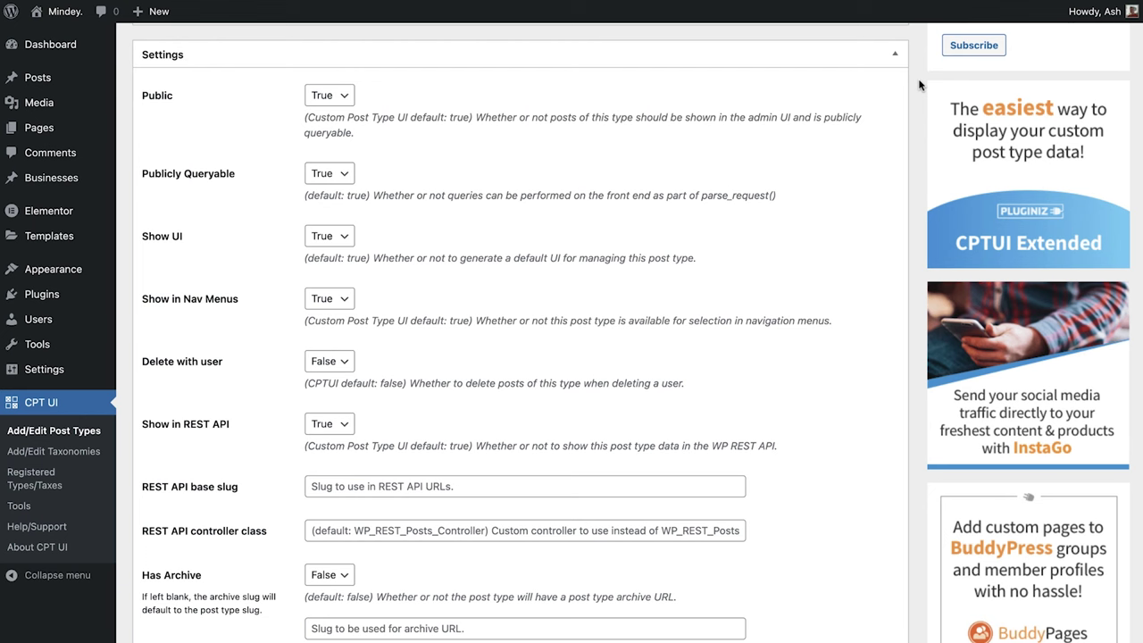
{"action": "scroll", "coordinate": [920, 85], "scroll_direction": "down", "scroll_amount": 5}
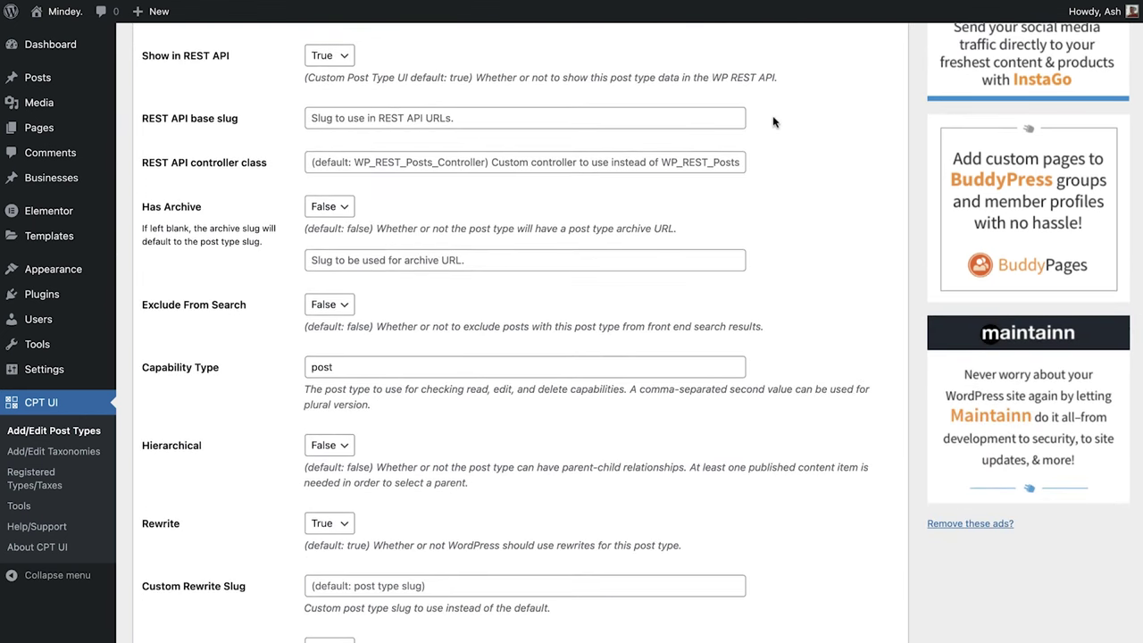
{"action": "left_click", "coordinate": [333, 209]}
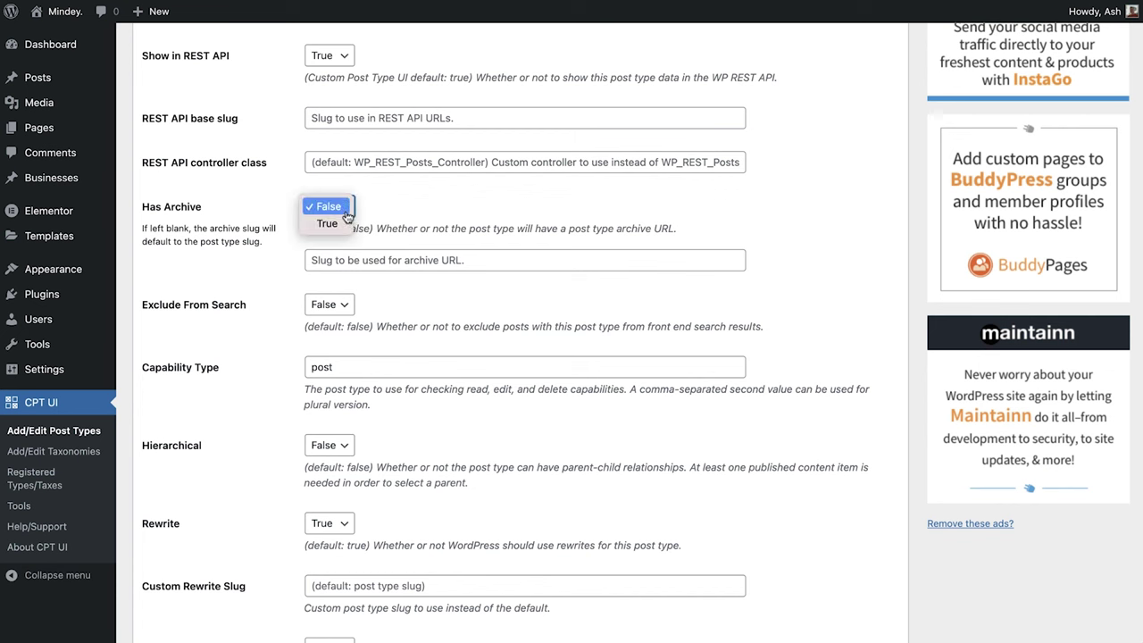
{"action": "left_click", "coordinate": [330, 223]}
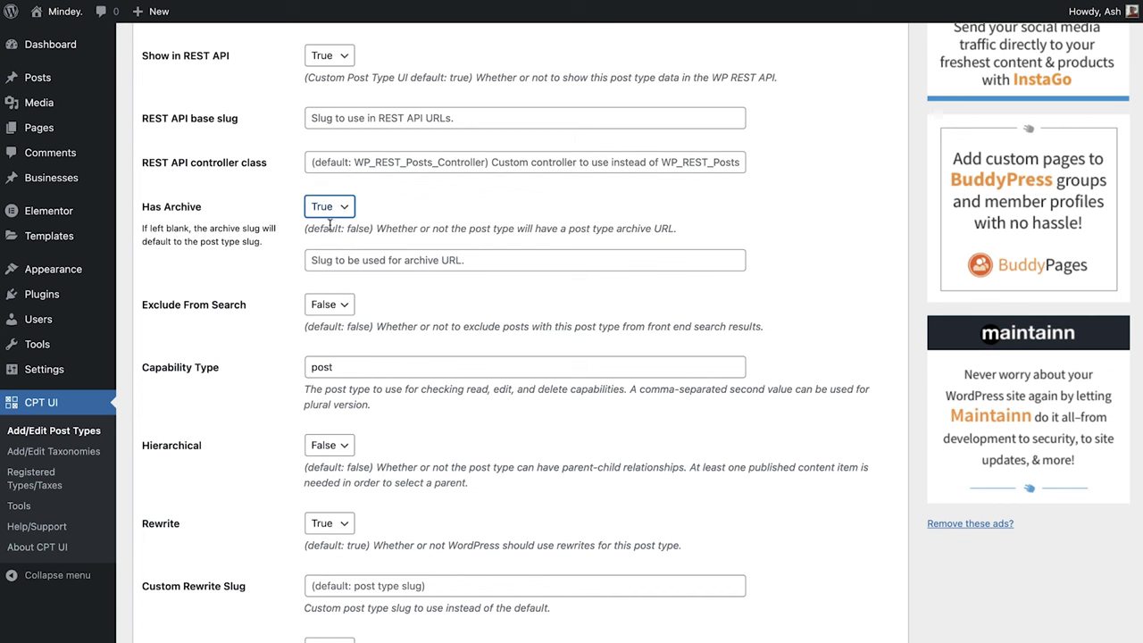
Step: Set Hierarchical to True so the post type allows parent-child relationships
{"action": "scroll", "coordinate": [280, 255], "scroll_direction": "down", "scroll_amount": 5}
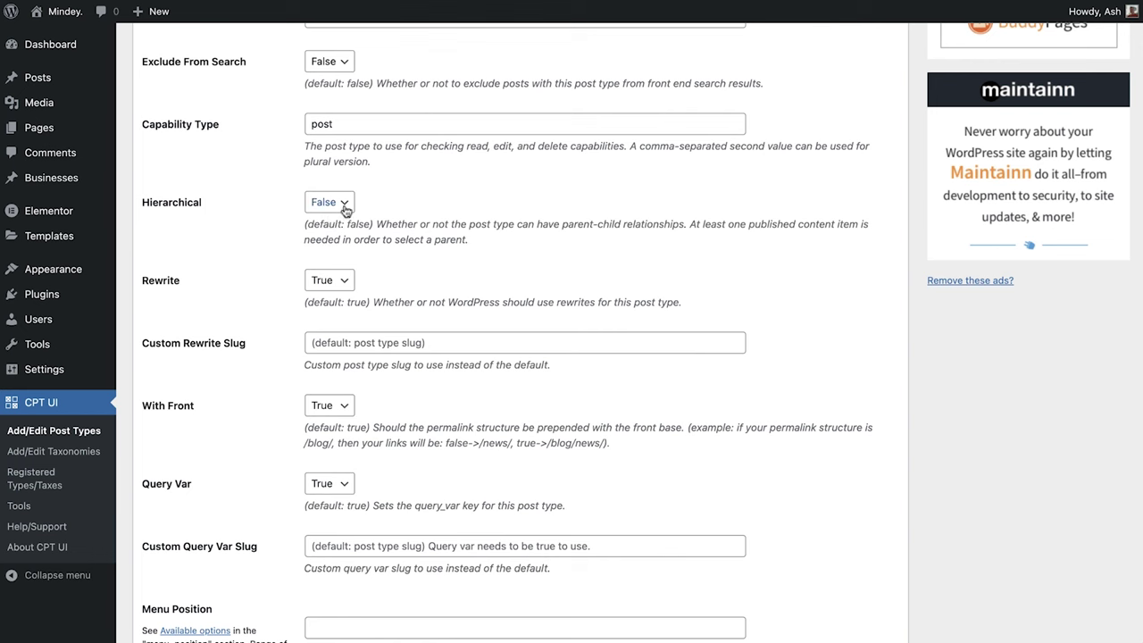
{"action": "left_click", "coordinate": [339, 208]}
{"action": "left_click", "coordinate": [329, 221]}
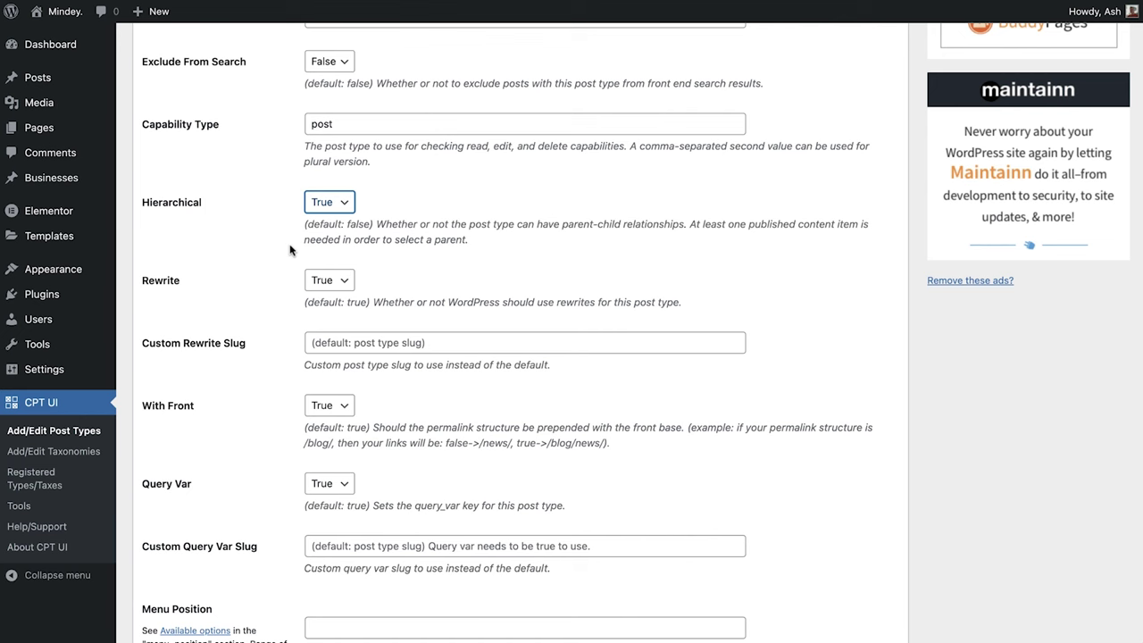
{"action": "left_click", "coordinate": [289, 250]}
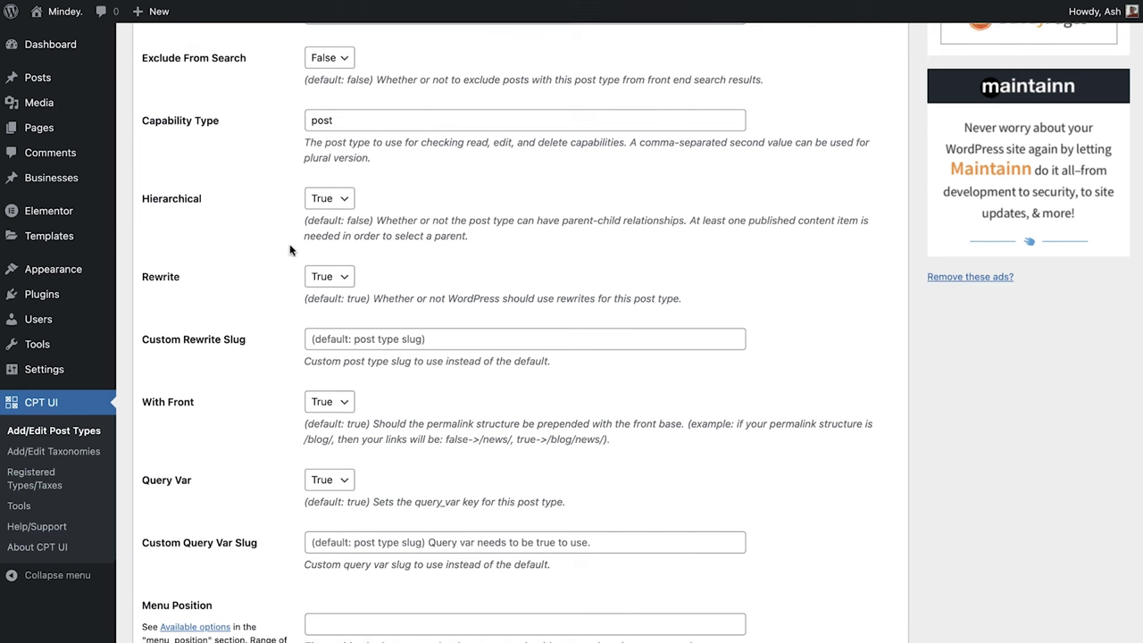
Step: Review the Menu Position field and the Show in Menu options, keeping Show in Menu at True
{"action": "scroll", "coordinate": [289, 250], "scroll_direction": "down", "scroll_amount": 3}
{"action": "scroll", "coordinate": [290, 250], "scroll_direction": "down", "scroll_amount": 2}
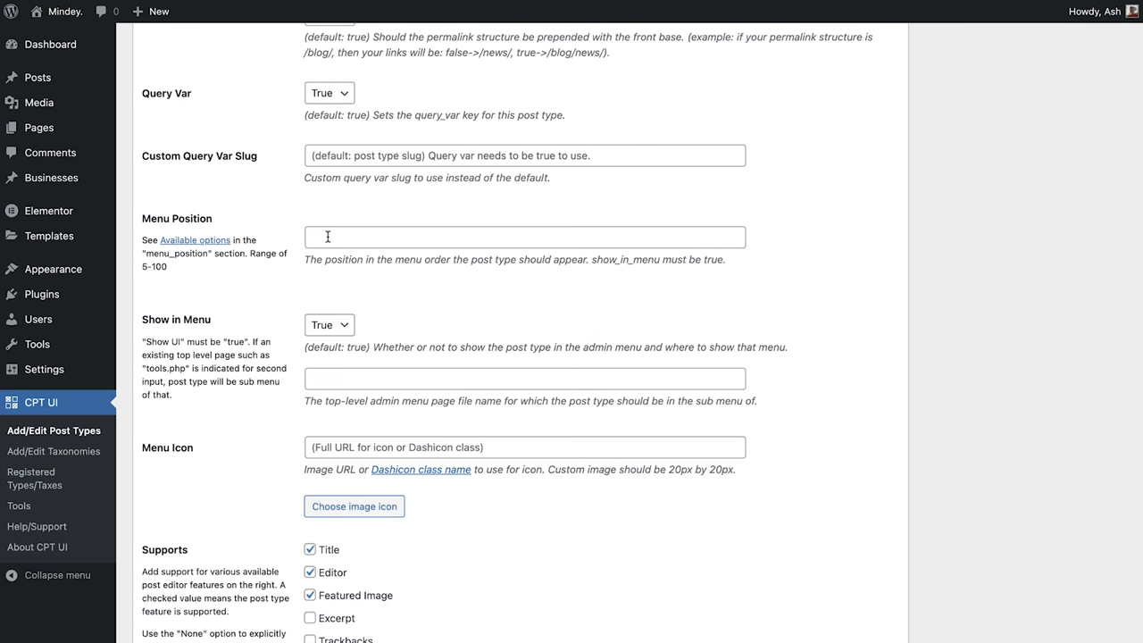
{"action": "left_click", "coordinate": [328, 237]}
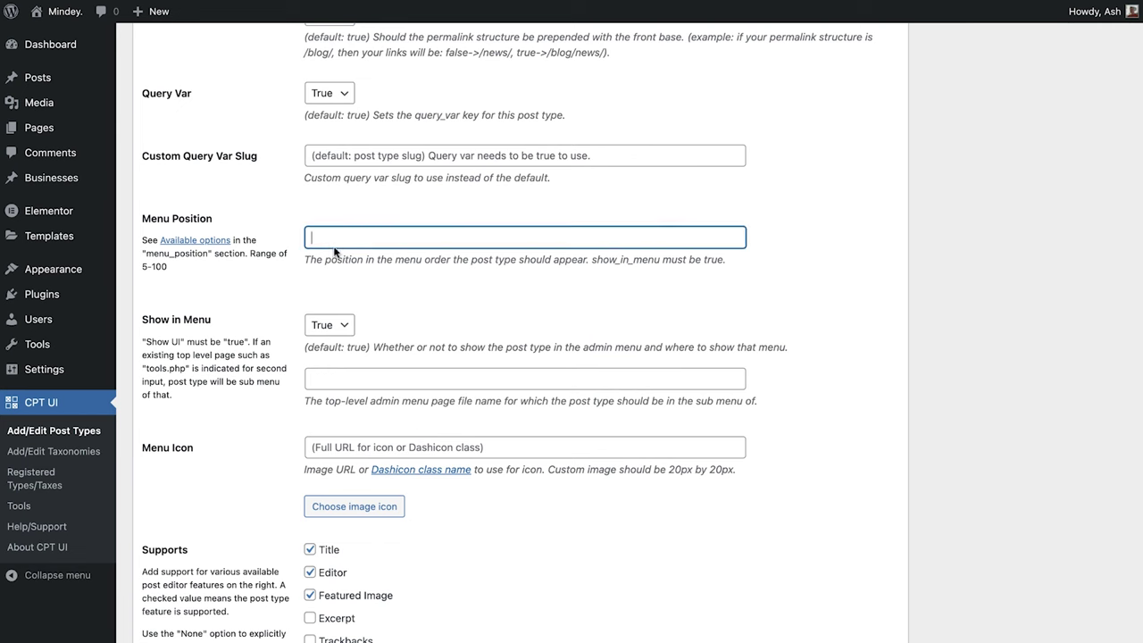
{"action": "left_click", "coordinate": [341, 325]}
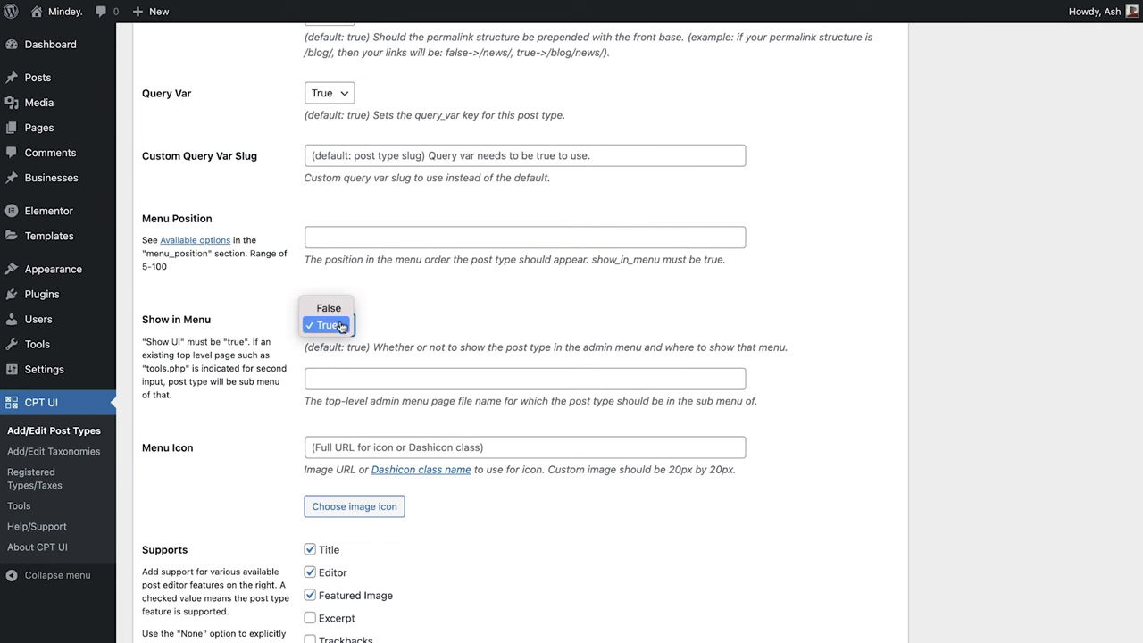
{"action": "left_click", "coordinate": [342, 325]}
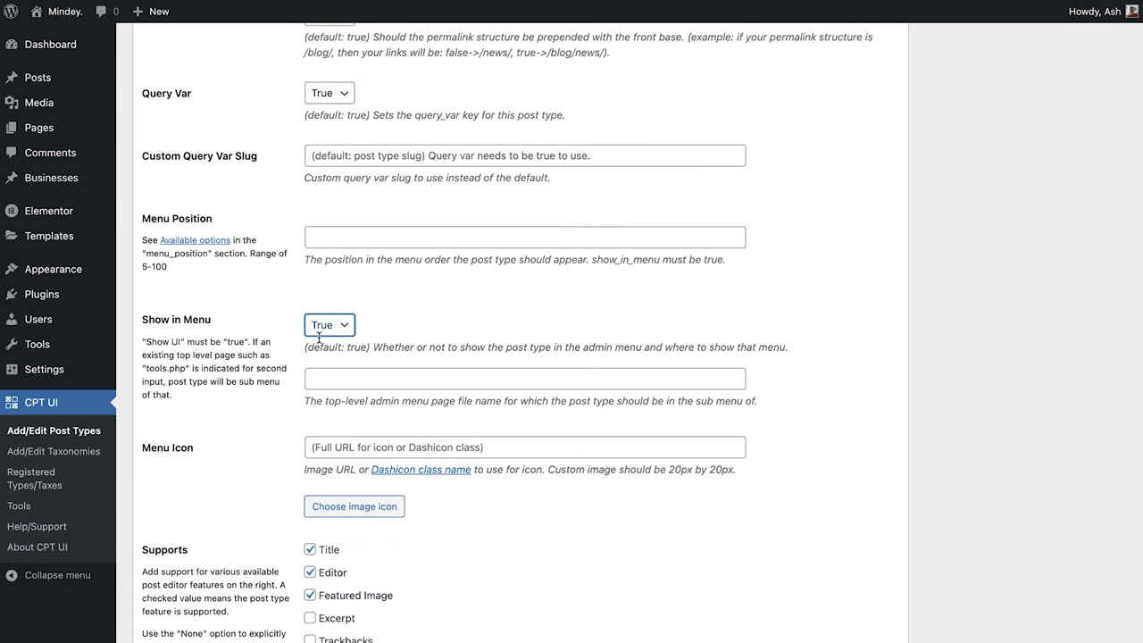
{"action": "left_click", "coordinate": [290, 361]}
Step: Open the Dashicon class name reference for the Menu Icon setting
{"action": "scroll", "coordinate": [290, 361], "scroll_direction": "down", "scroll_amount": 1}
{"action": "scroll", "coordinate": [290, 360], "scroll_direction": "down", "scroll_amount": 5}
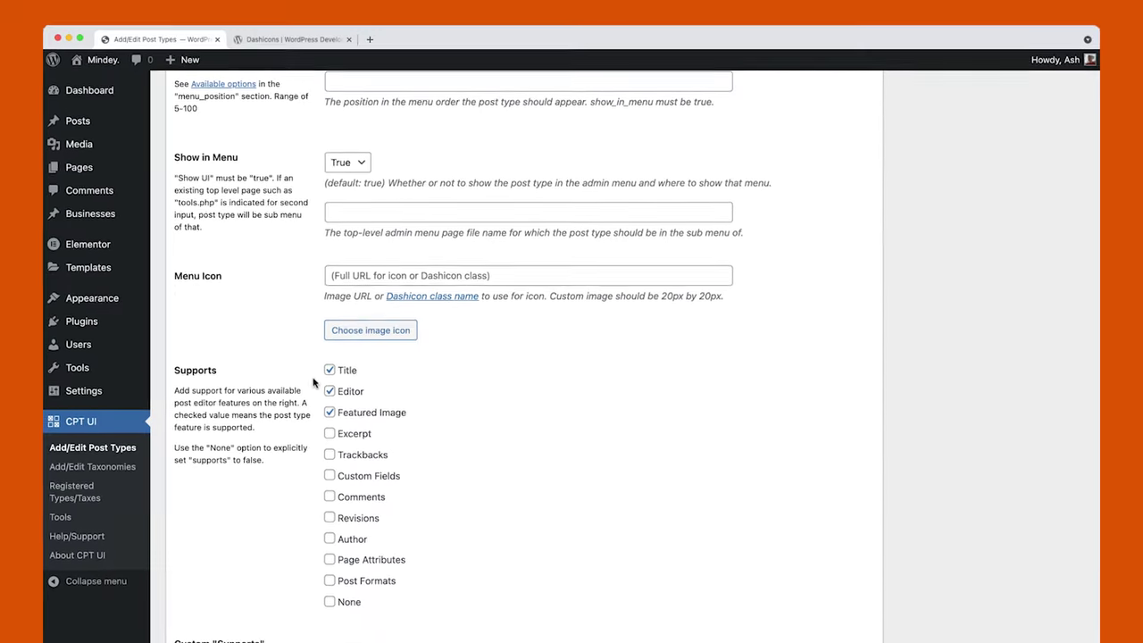
{"action": "left_click", "coordinate": [447, 302]}
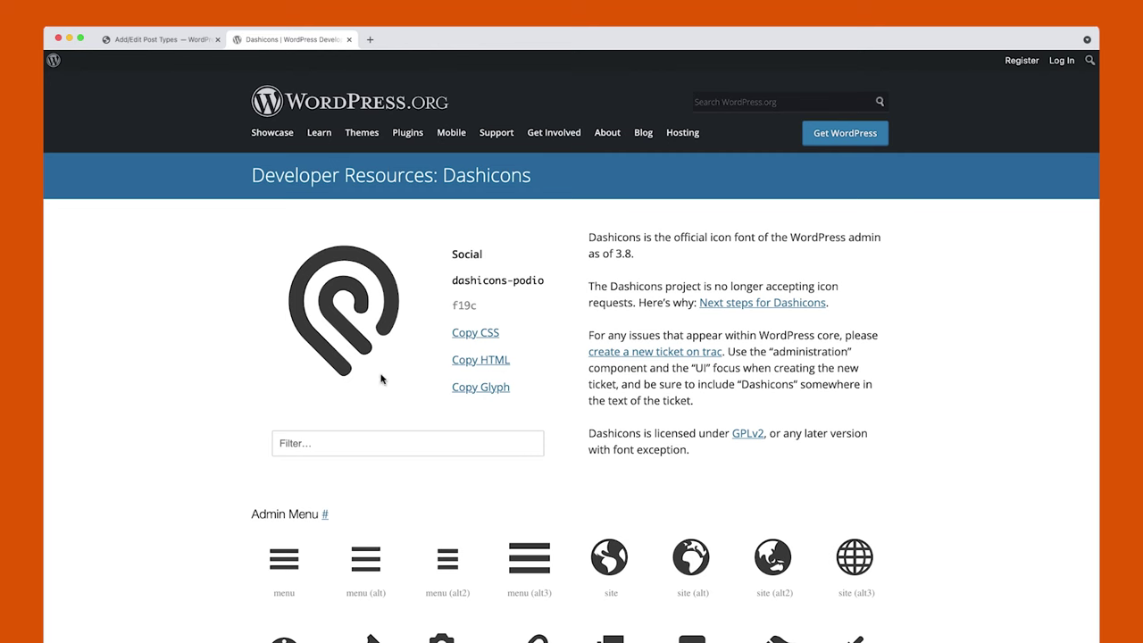
Step: Filter the Dashicons by "groups", choose the people-shaped groups icon and copy its class name dashicons-groups
{"action": "left_click", "coordinate": [313, 444]}
{"action": "type", "text": "groups"}
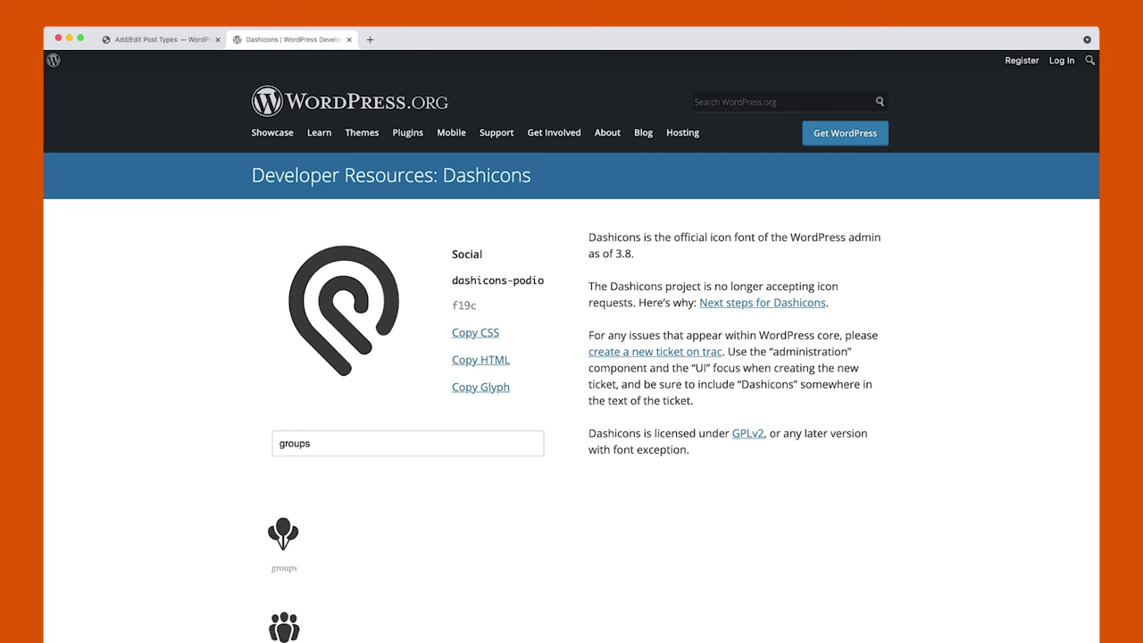
{"action": "scroll", "coordinate": [268, 447], "scroll_direction": "down", "scroll_amount": 4}
{"action": "left_click", "coordinate": [286, 463]}
{"action": "scroll", "coordinate": [342, 439], "scroll_direction": "up", "scroll_amount": 3}
{"action": "left_click_drag", "start_coordinate": [453, 253], "coordinate": [551, 254]}
{"action": "key", "text": "super+c"}
Step: Return to the post type settings and set the Menu Icon to dashicons-groups
{"action": "key", "text": "ctrl+shift+Tab"}
{"action": "left_click", "coordinate": [393, 270]}
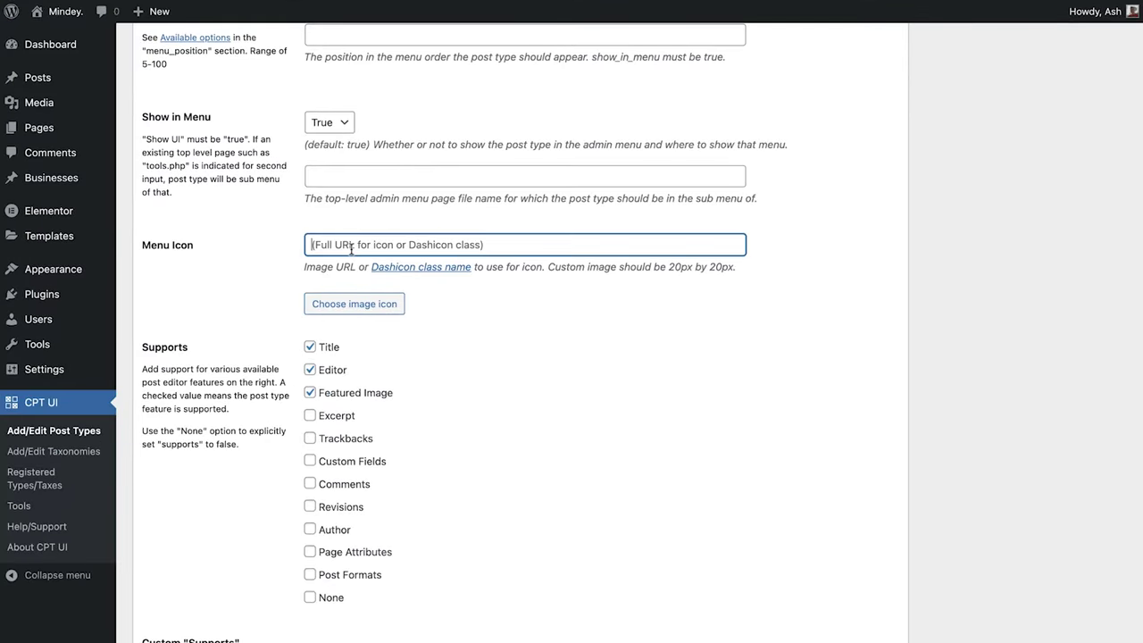
{"action": "key", "text": "super+v"}
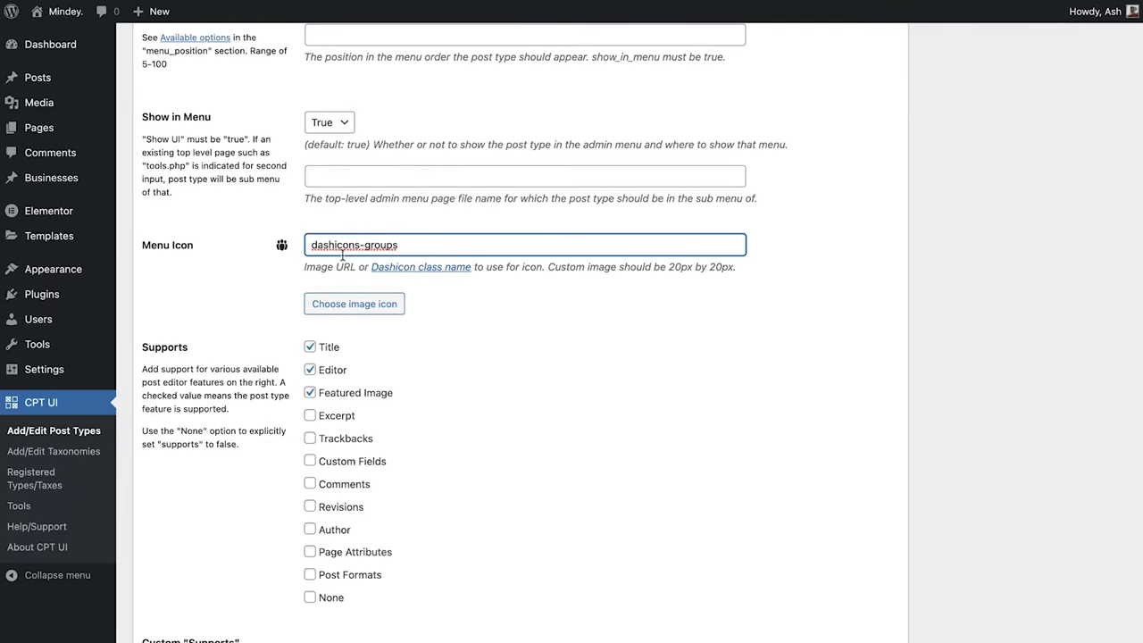
{"action": "left_click", "coordinate": [282, 287]}
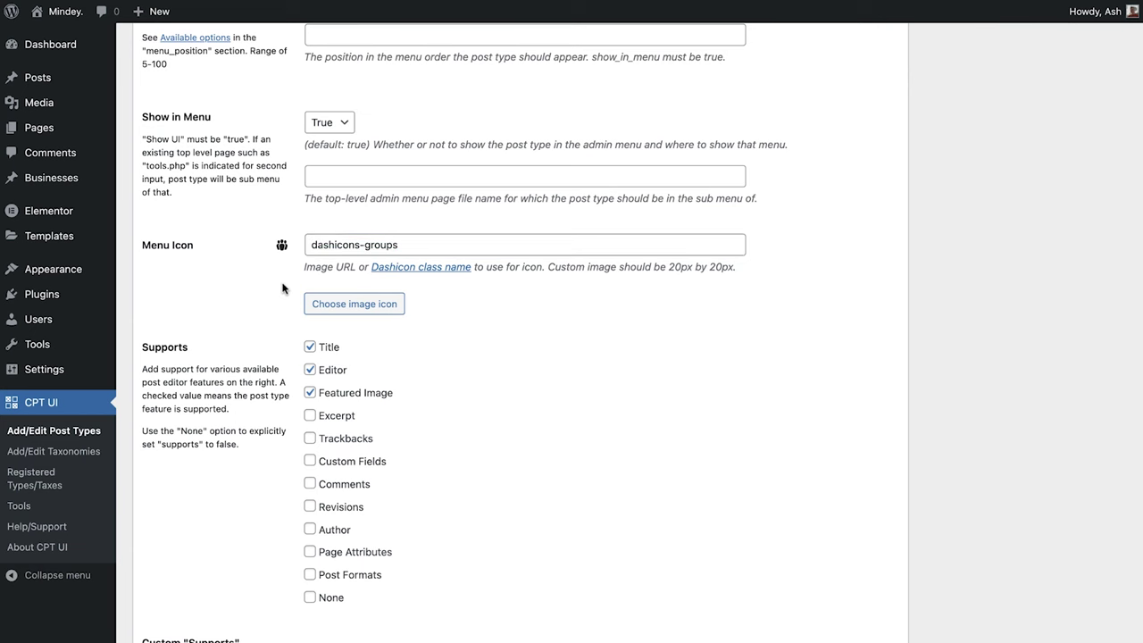
Step: Keep Title, Editor and Featured Image as the supported features and save the post type
{"action": "scroll", "coordinate": [282, 288], "scroll_direction": "down", "scroll_amount": 2}
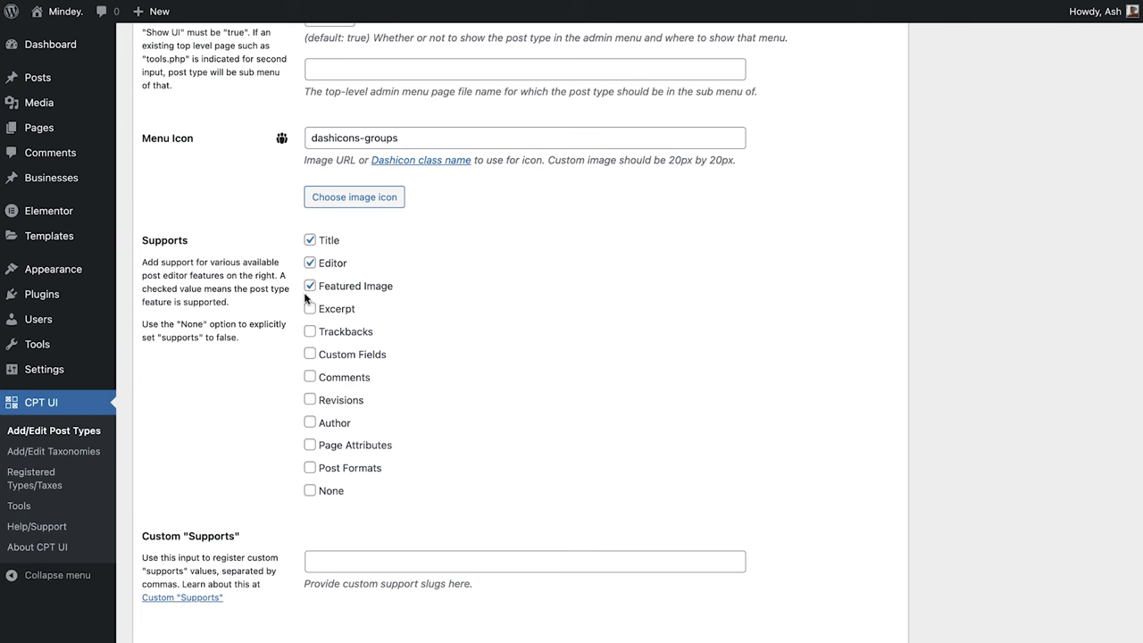
{"action": "scroll", "coordinate": [272, 359], "scroll_direction": "down", "scroll_amount": 2}
{"action": "scroll", "coordinate": [272, 358], "scroll_direction": "down", "scroll_amount": 2}
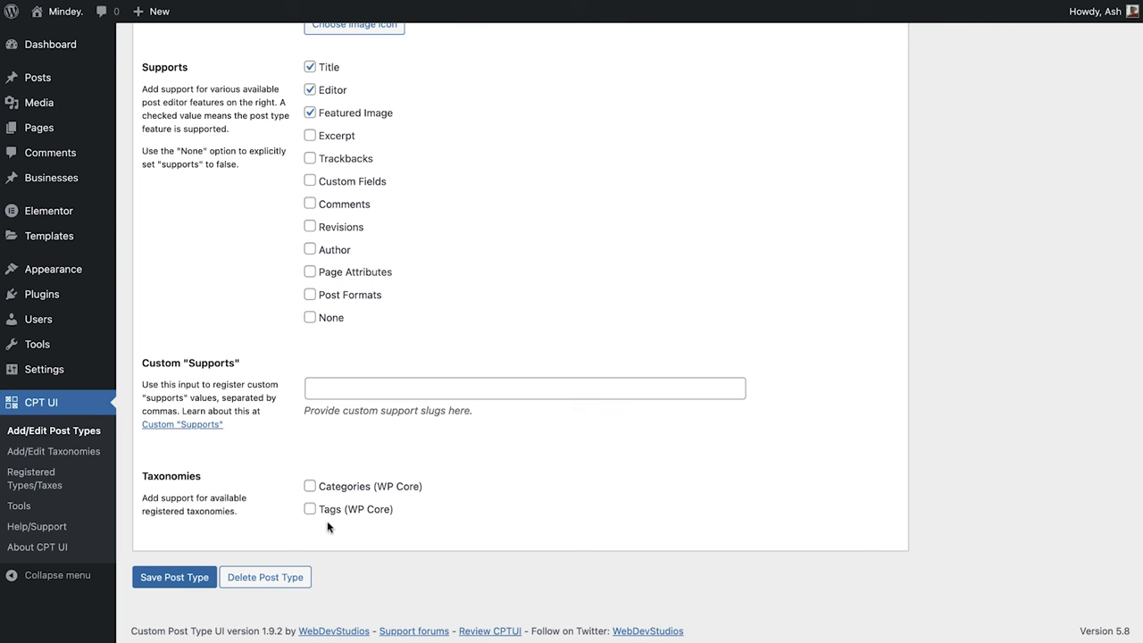
{"action": "left_click", "coordinate": [174, 577]}
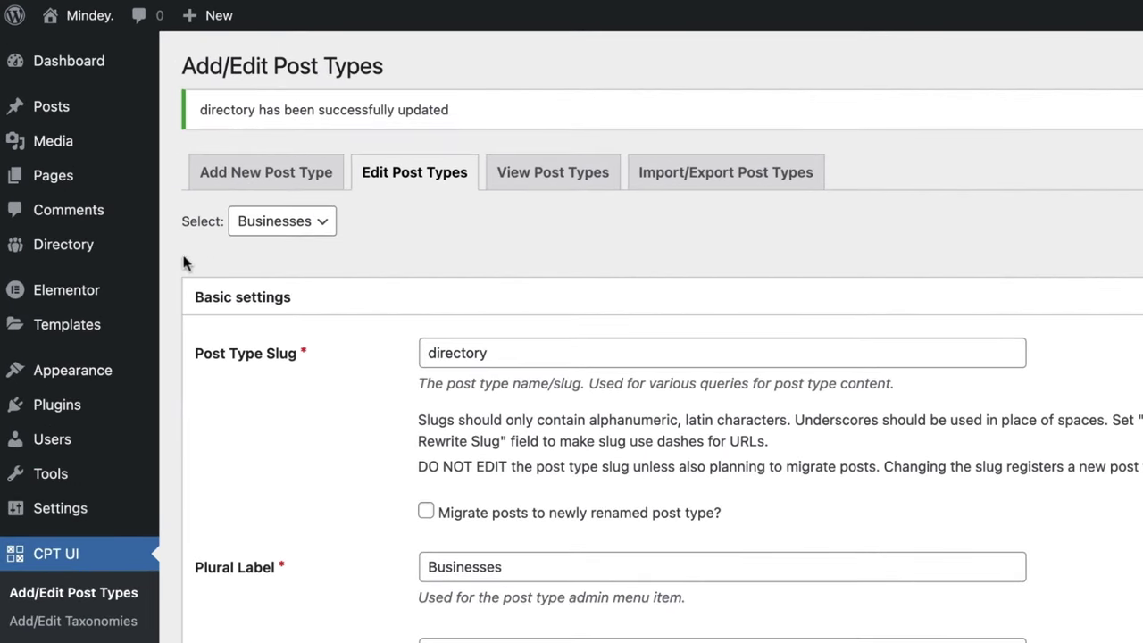
Step: Open the Businesses list and a new Business entry to examine its title, content area and sidebar settings
{"action": "mouse_move", "coordinate": [125, 260]}
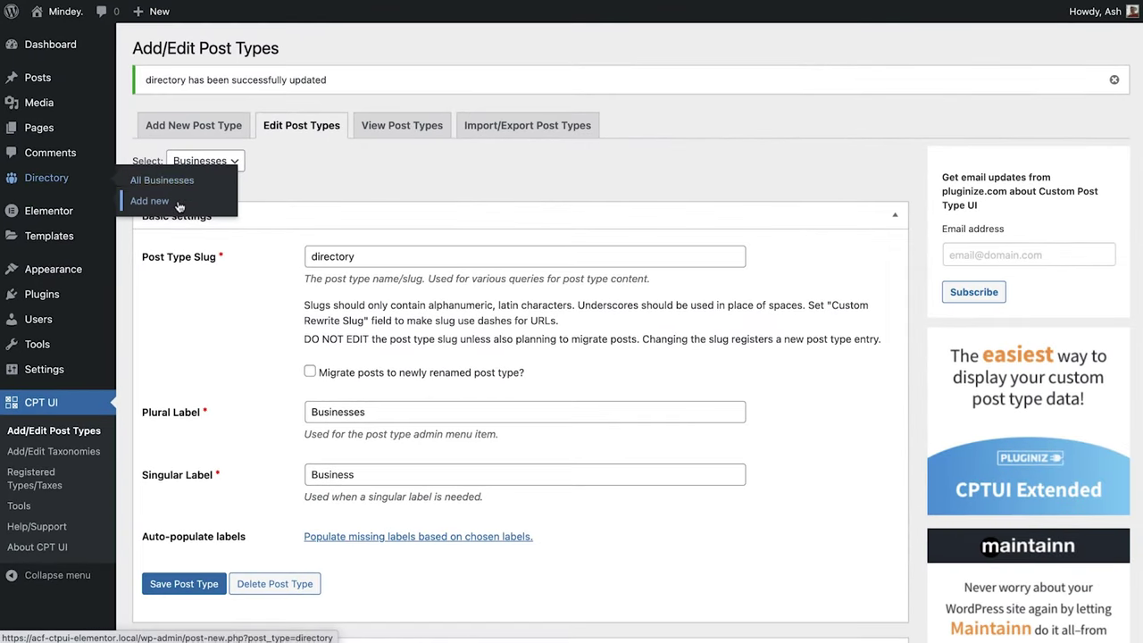
{"action": "left_click", "coordinate": [178, 182]}
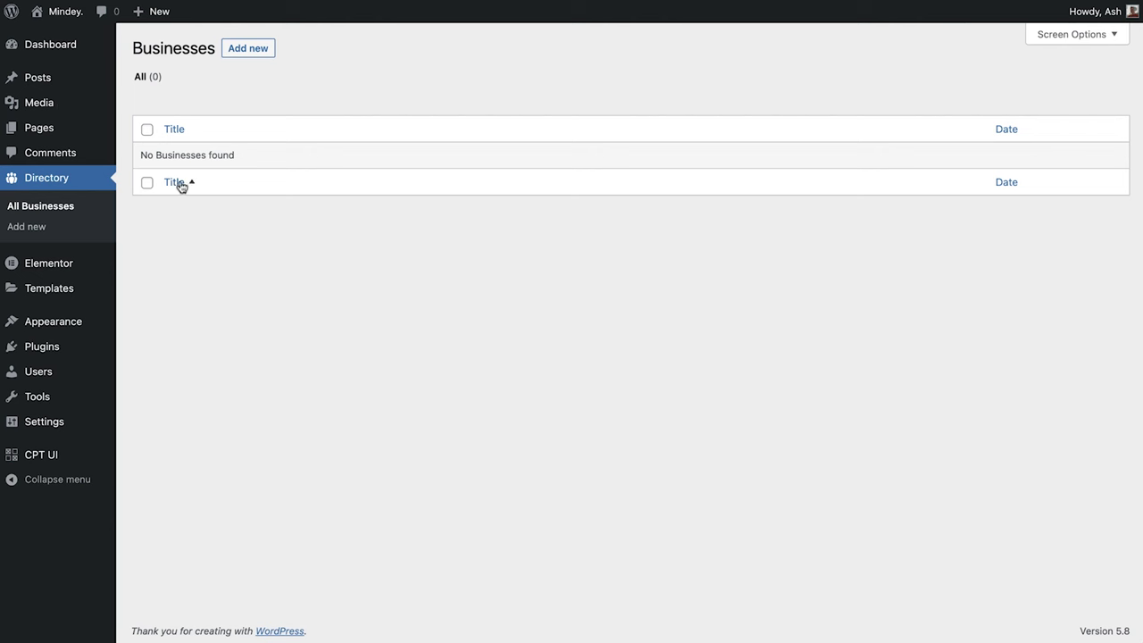
{"action": "left_click", "coordinate": [249, 49]}
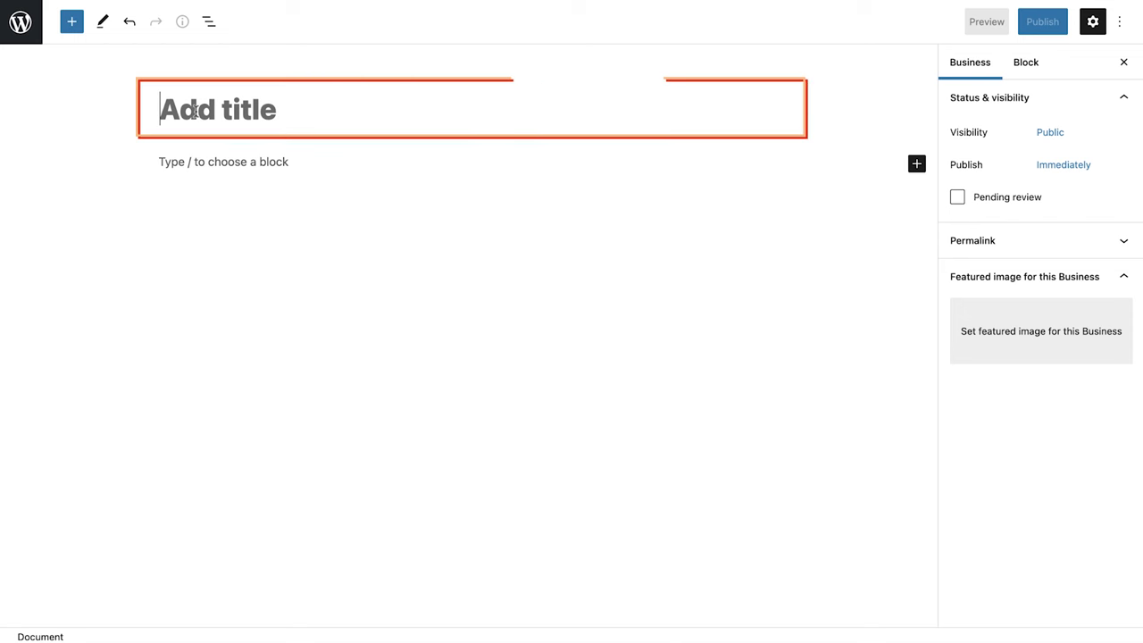
{"action": "left_click", "coordinate": [212, 162]}
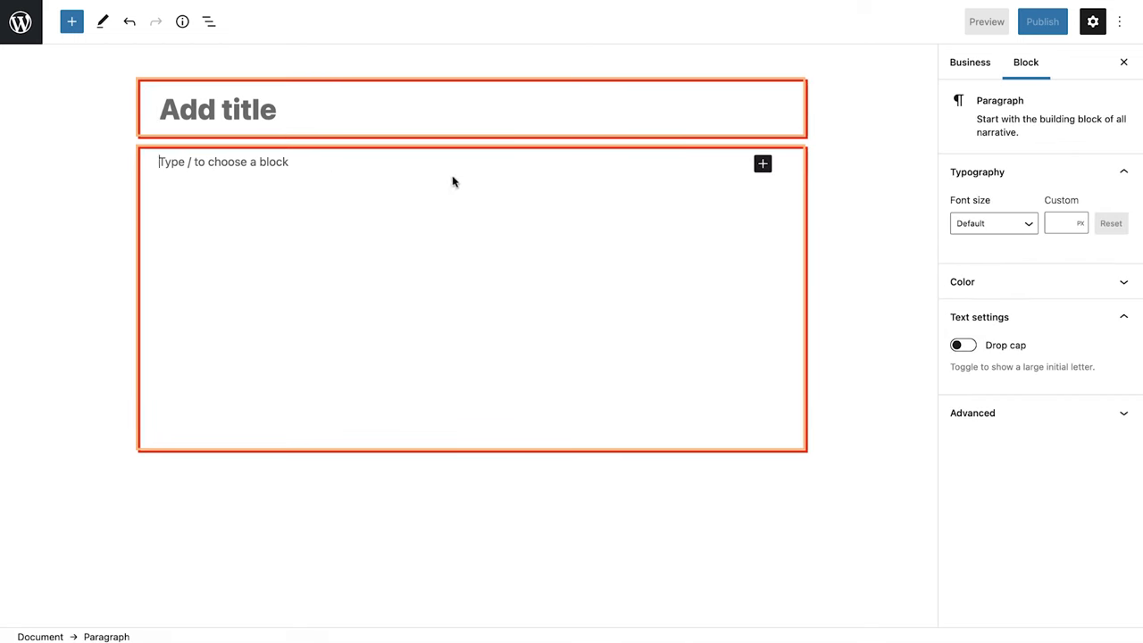
{"action": "left_click", "coordinate": [967, 74]}
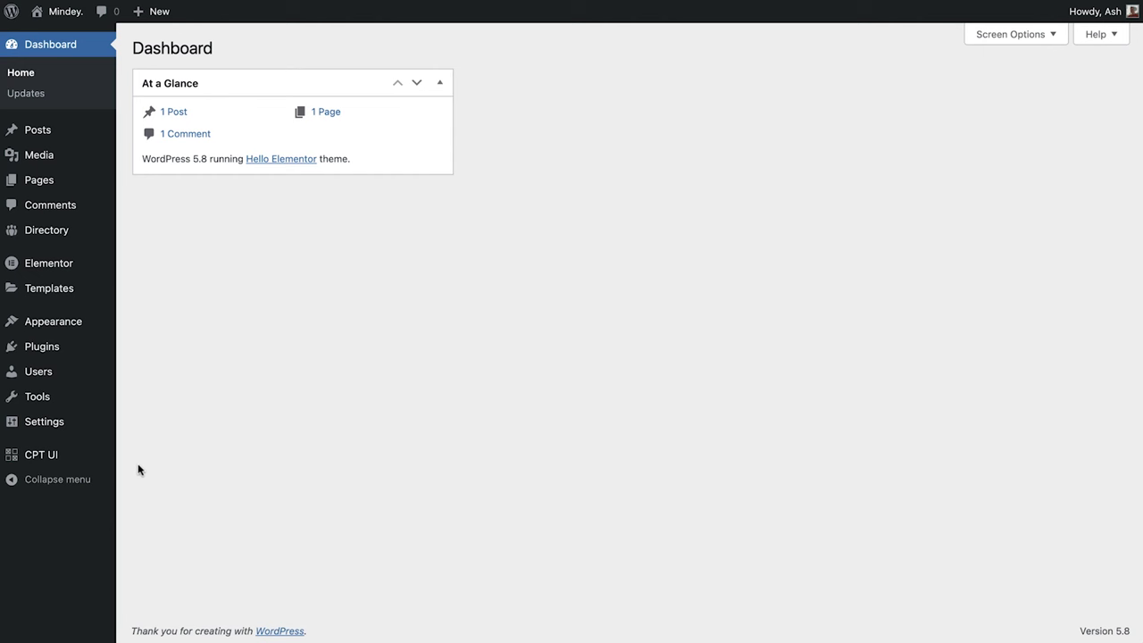
Step: Start a new CPT UI taxonomy with slug industry, plural label Industries and singular label Industry
{"action": "mouse_move", "coordinate": [89, 465]}
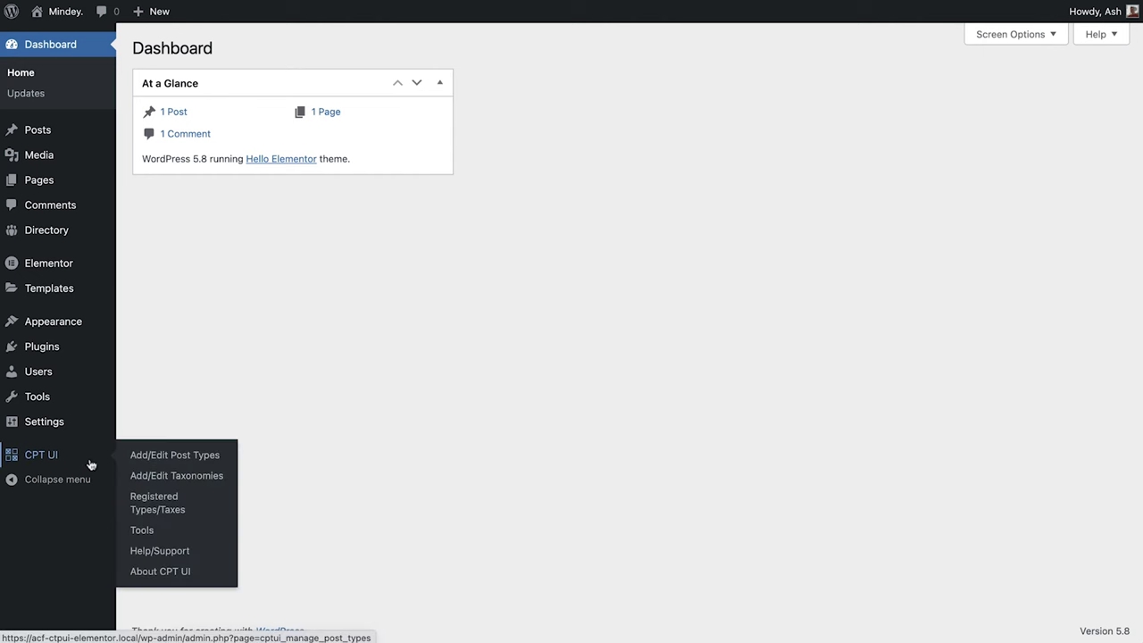
{"action": "left_click", "coordinate": [205, 480]}
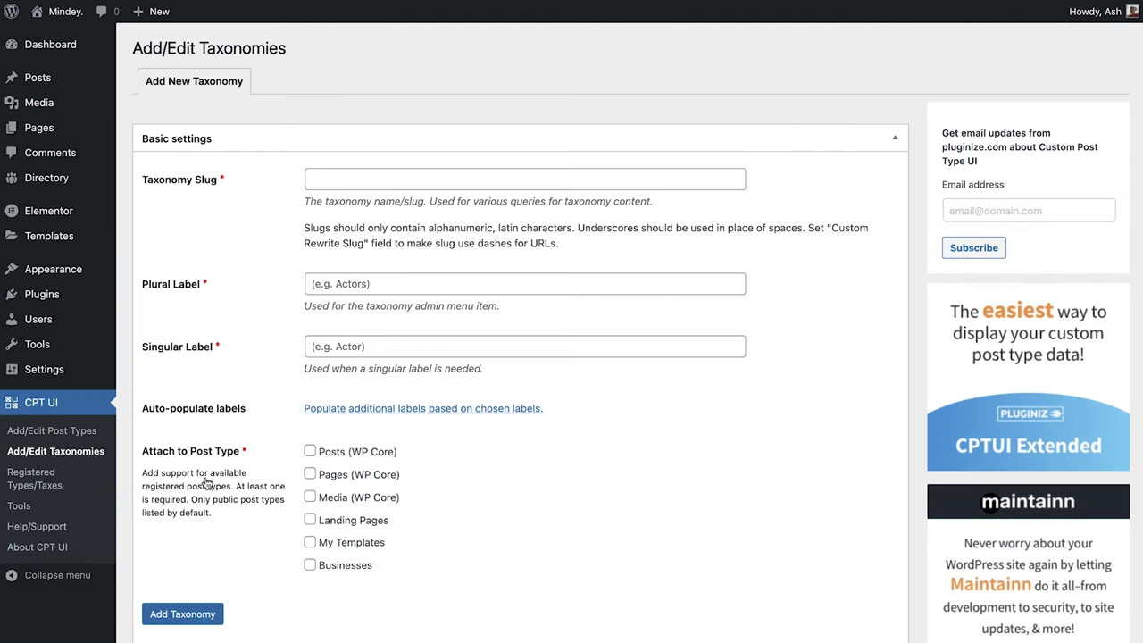
{"action": "left_click", "coordinate": [372, 179]}
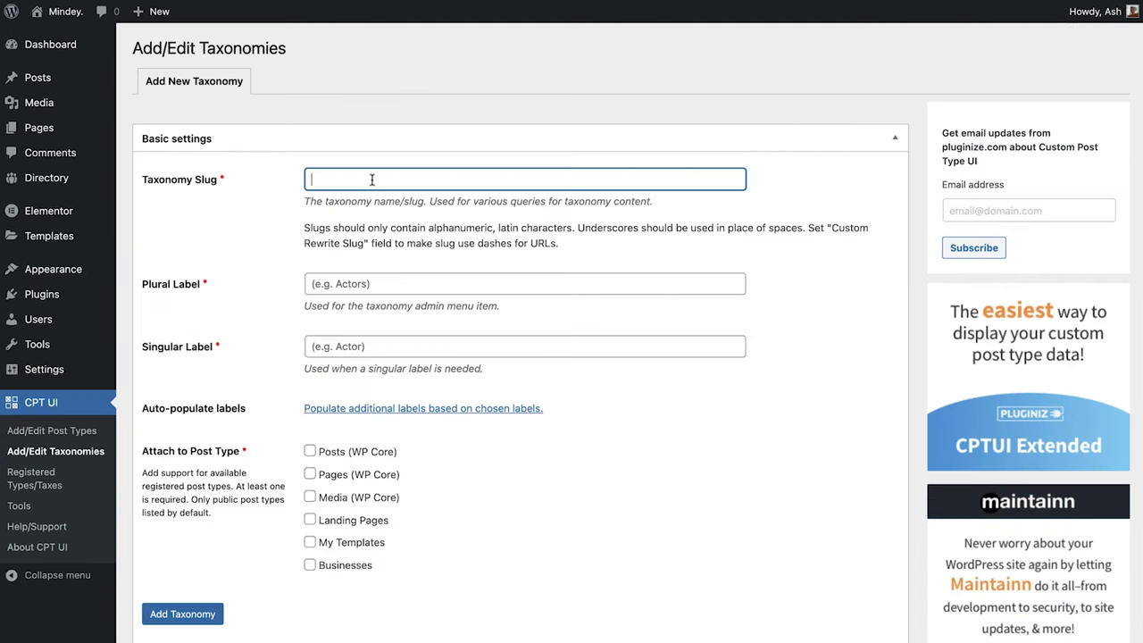
{"action": "type", "text": "industry"}
{"action": "left_click", "coordinate": [398, 283]}
{"action": "type", "text": "Industries"}
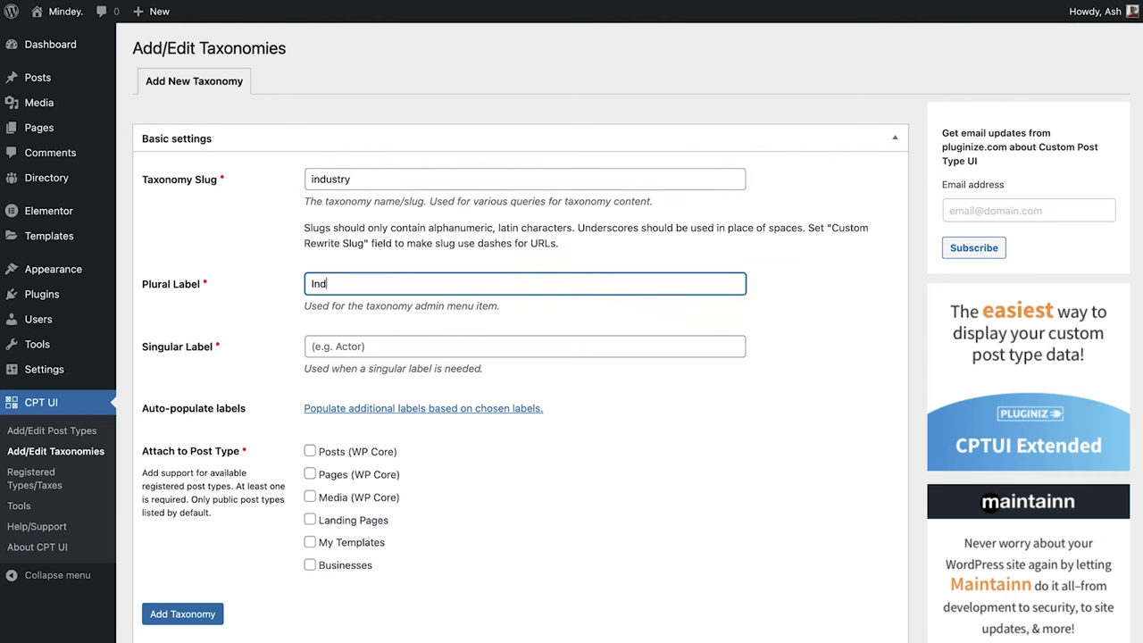
{"action": "left_click", "coordinate": [372, 347]}
{"action": "type", "text": "Industry"}
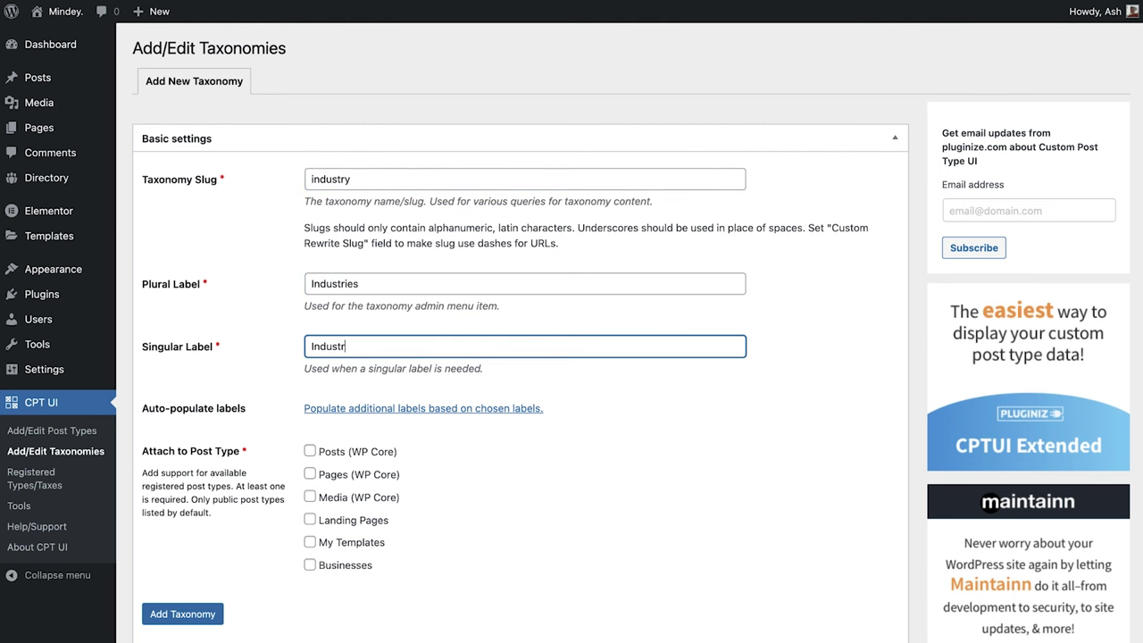
Step: Auto-populate the taxonomy's additional labels from the chosen labels and check the generated entries
{"action": "left_click", "coordinate": [331, 411]}
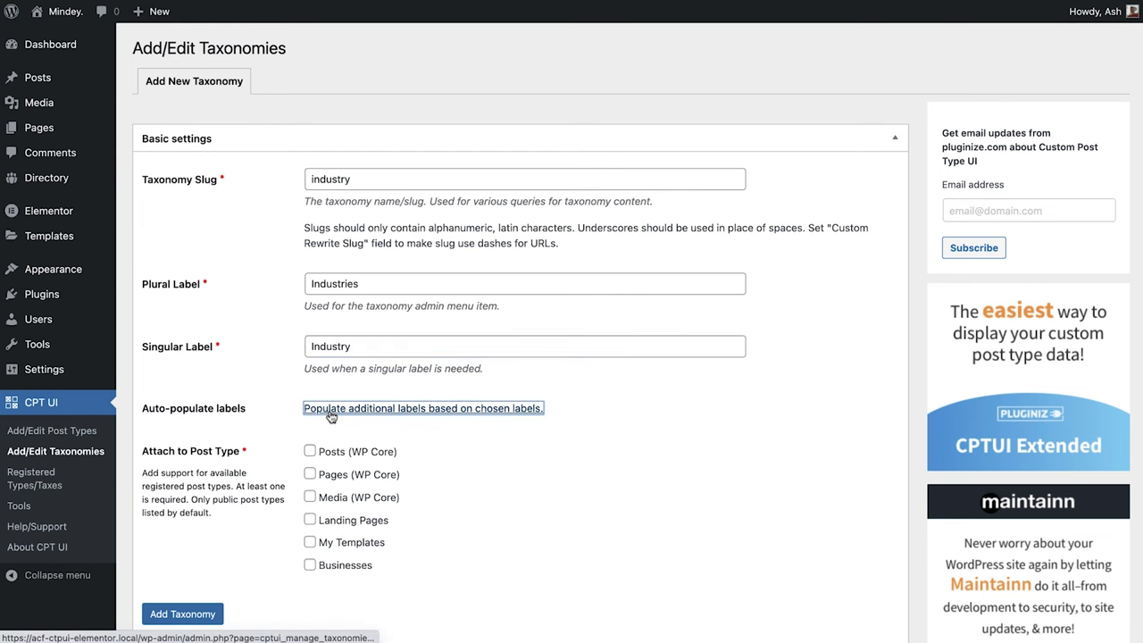
{"action": "left_click", "coordinate": [288, 444]}
{"action": "scroll", "coordinate": [289, 444], "scroll_direction": "down", "scroll_amount": 5}
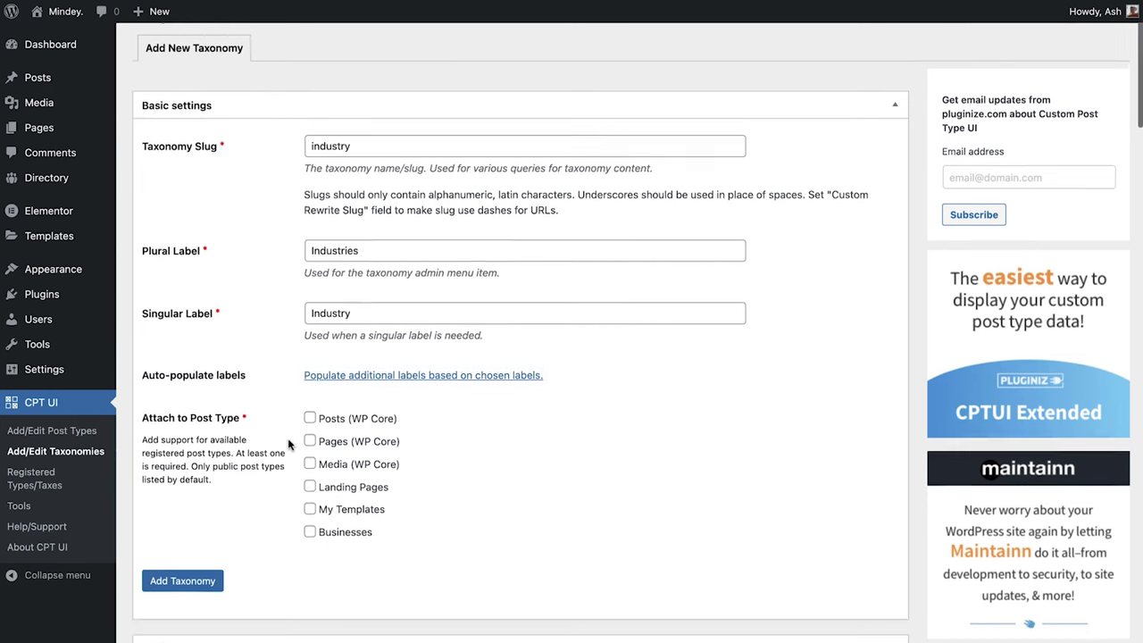
{"action": "scroll", "coordinate": [289, 444], "scroll_direction": "down", "scroll_amount": 4}
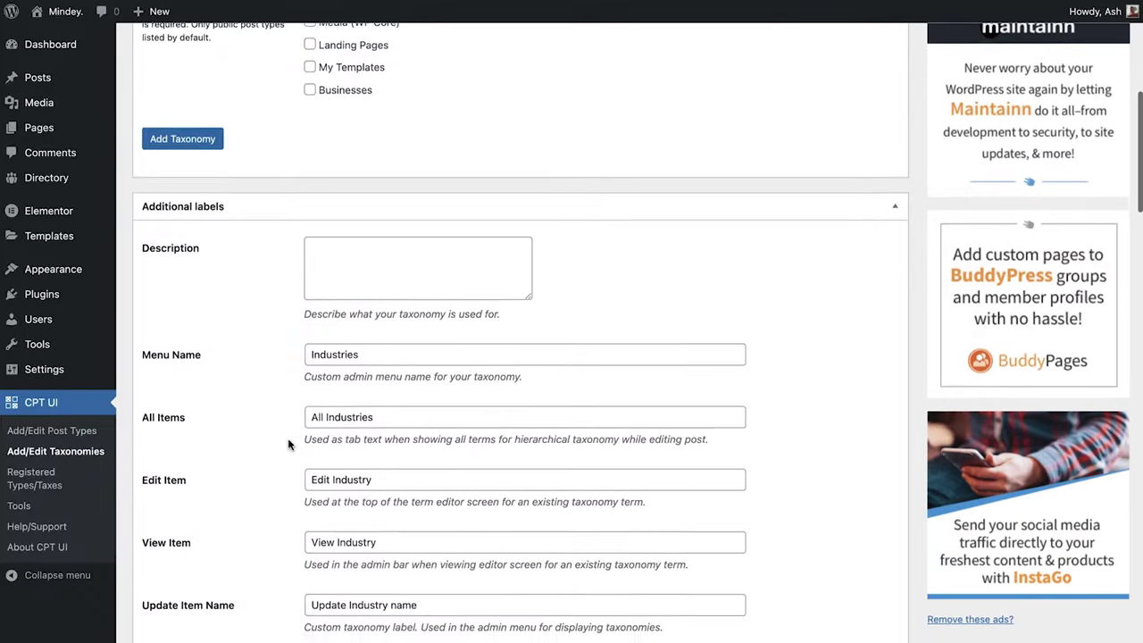
{"action": "scroll", "coordinate": [289, 444], "scroll_direction": "up", "scroll_amount": 6}
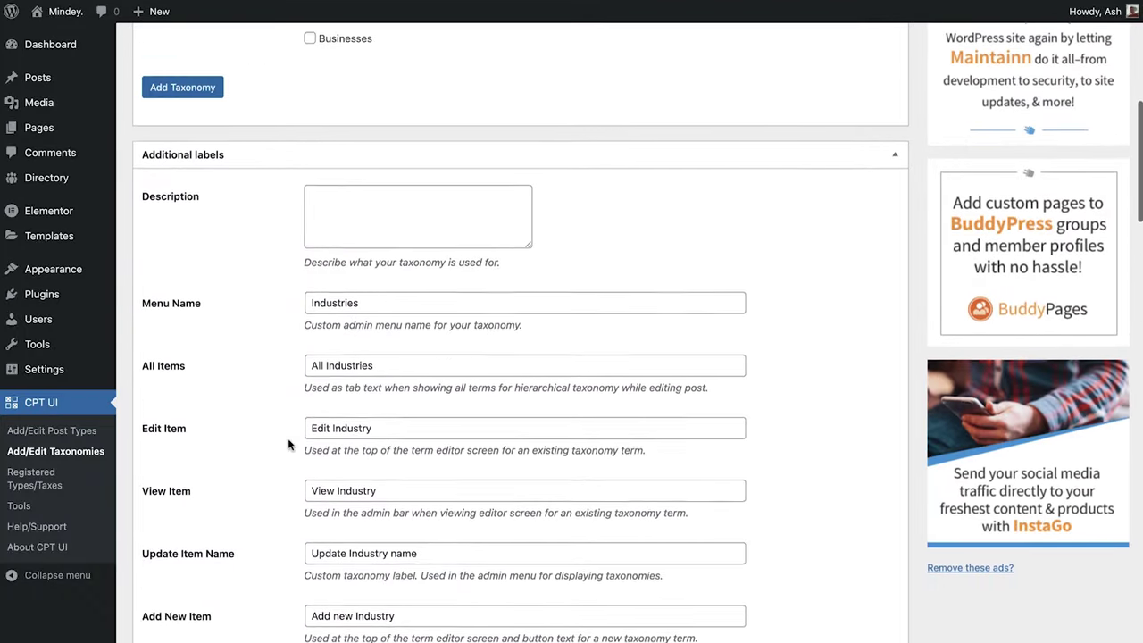
{"action": "scroll", "coordinate": [289, 444], "scroll_direction": "up", "scroll_amount": 3}
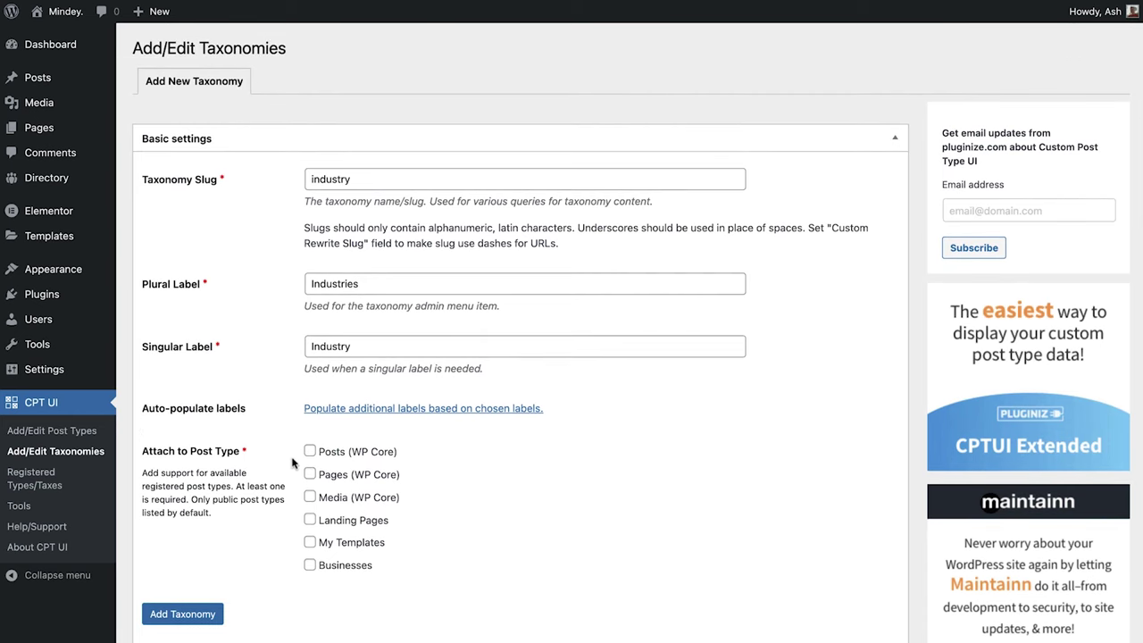
Step: Attach the industry taxonomy to the Businesses post type and add the taxonomy
{"action": "left_click", "coordinate": [323, 570]}
{"action": "left_click", "coordinate": [189, 617]}
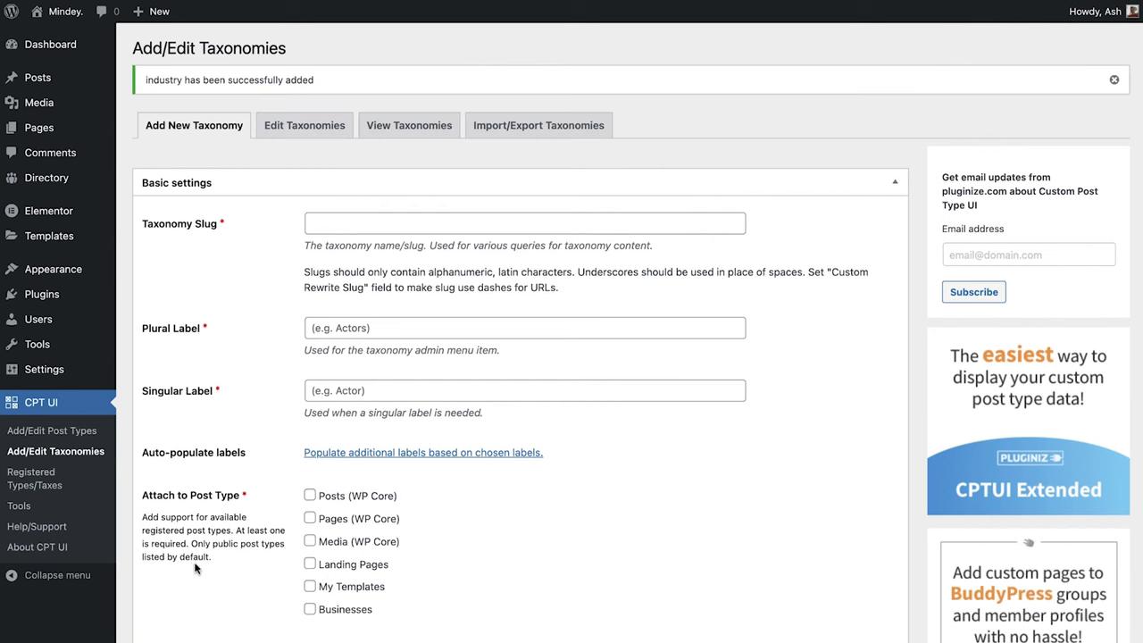
Step: Edit the Industries taxonomy to set Hierarchical to True in its settings, and save the taxonomy
{"action": "left_click", "coordinate": [310, 129]}
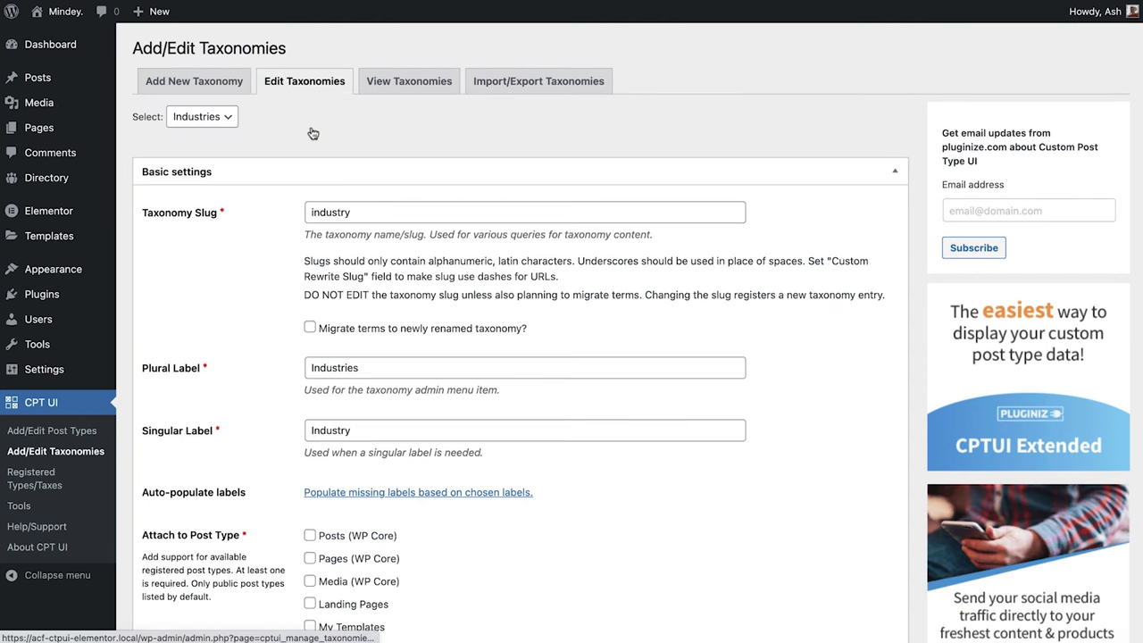
{"action": "left_click", "coordinate": [231, 123]}
{"action": "left_click", "coordinate": [230, 122]}
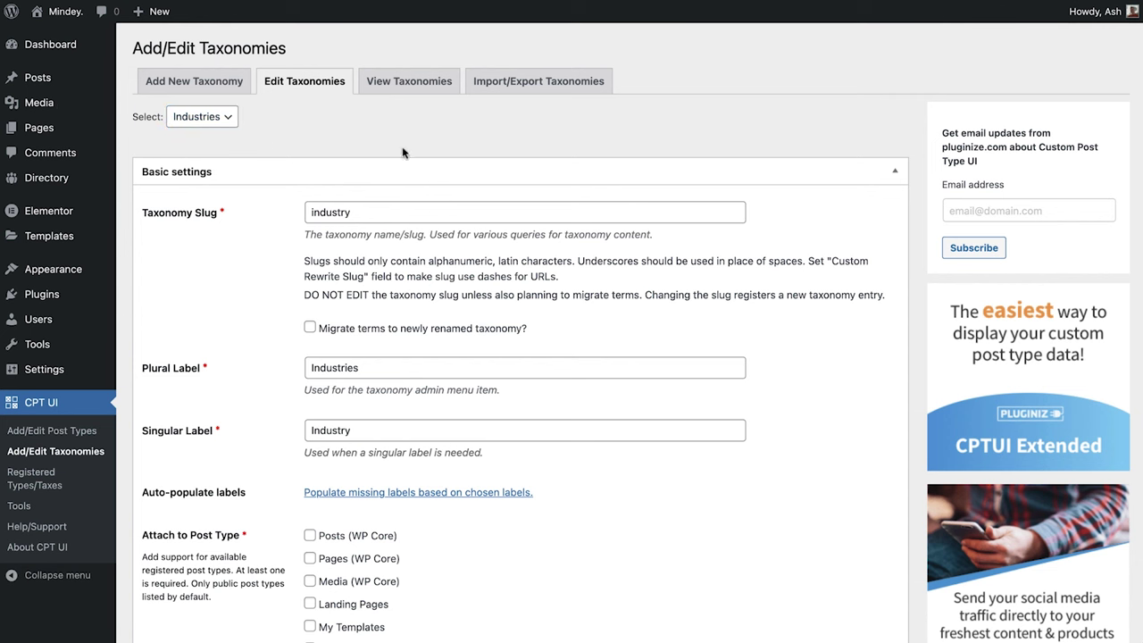
{"action": "left_click", "coordinate": [895, 172]}
{"action": "left_click", "coordinate": [895, 214]}
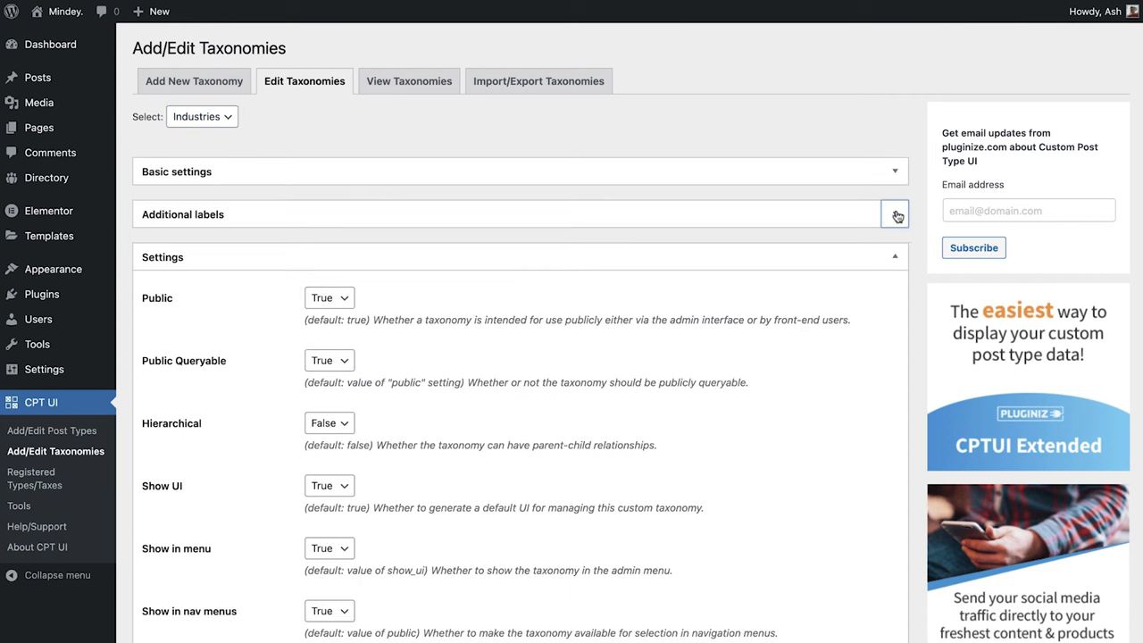
{"action": "scroll", "coordinate": [914, 242], "scroll_direction": "down", "scroll_amount": 2}
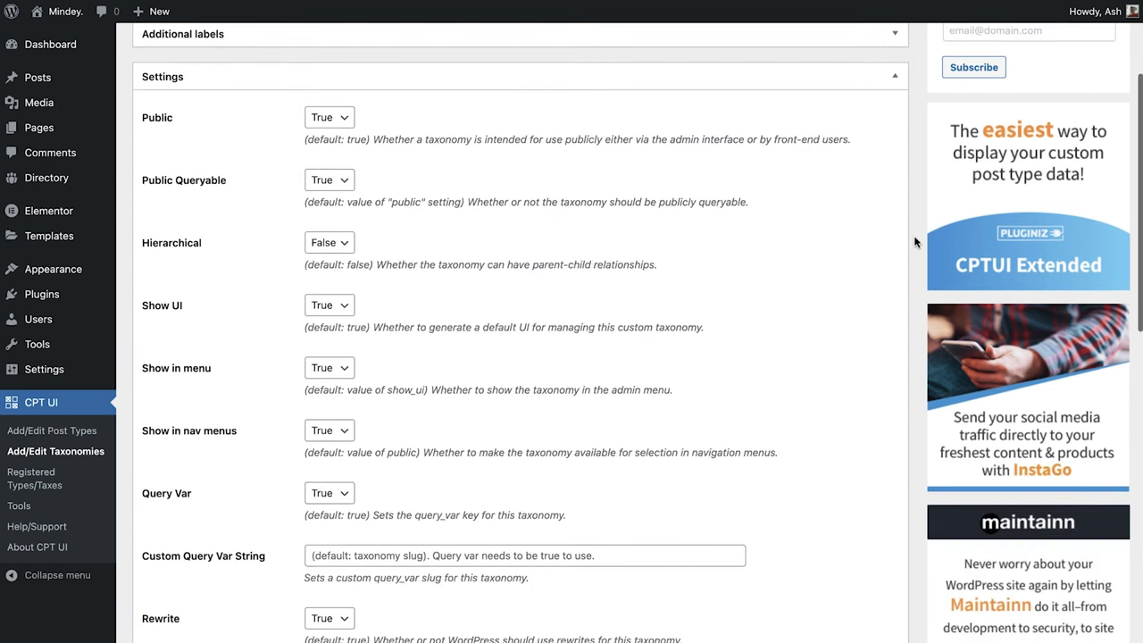
{"action": "left_click", "coordinate": [330, 243]}
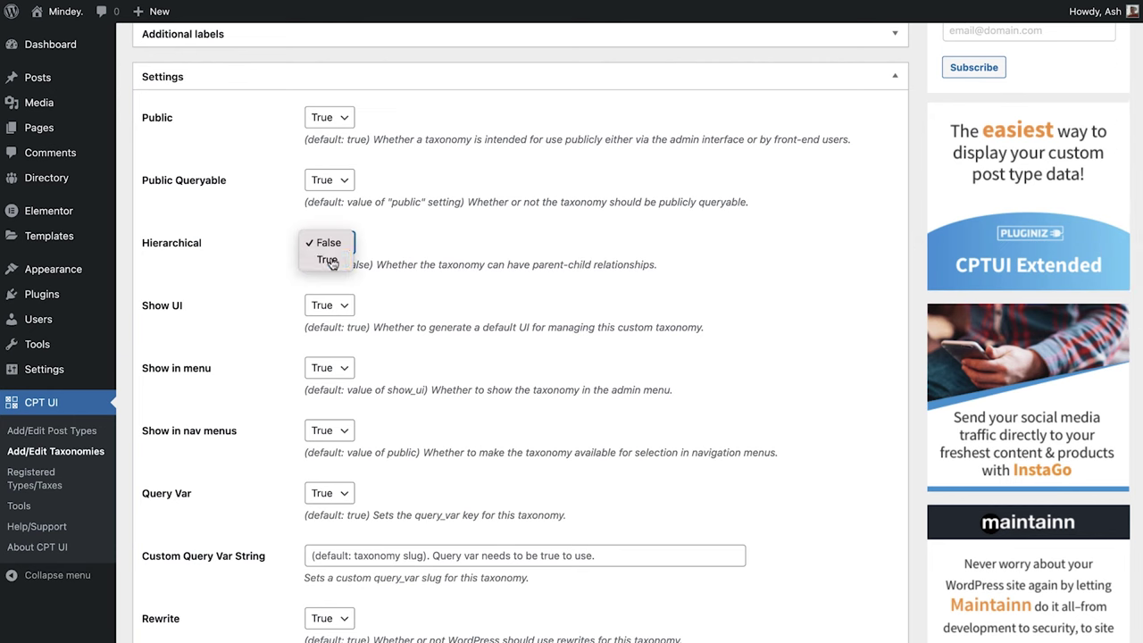
{"action": "left_click", "coordinate": [333, 259]}
{"action": "left_click", "coordinate": [277, 301]}
{"action": "scroll", "coordinate": [277, 302], "scroll_direction": "down", "scroll_amount": 15}
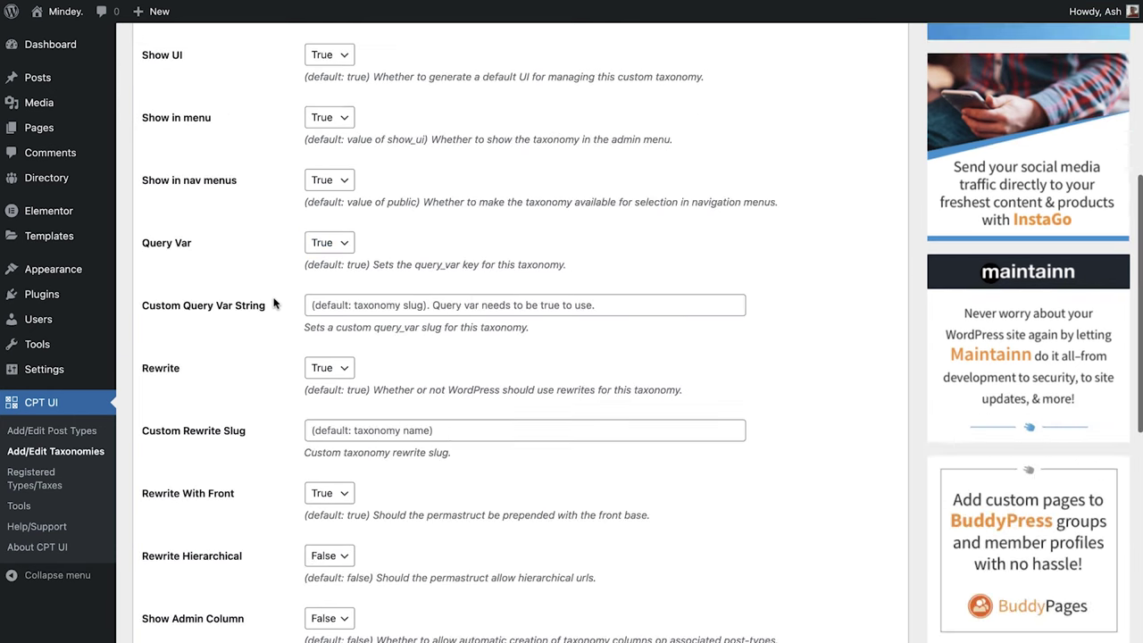
{"action": "left_click", "coordinate": [149, 572]}
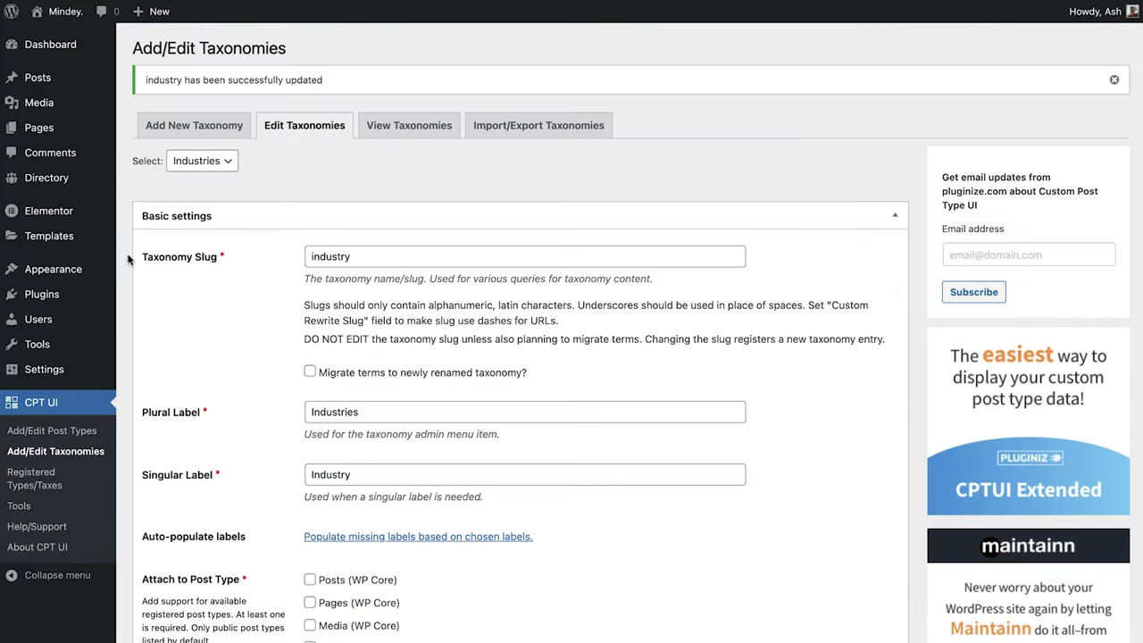
Step: Add a new industry named "Food and Drink" to the Directory's Industries
{"action": "mouse_move", "coordinate": [89, 187]}
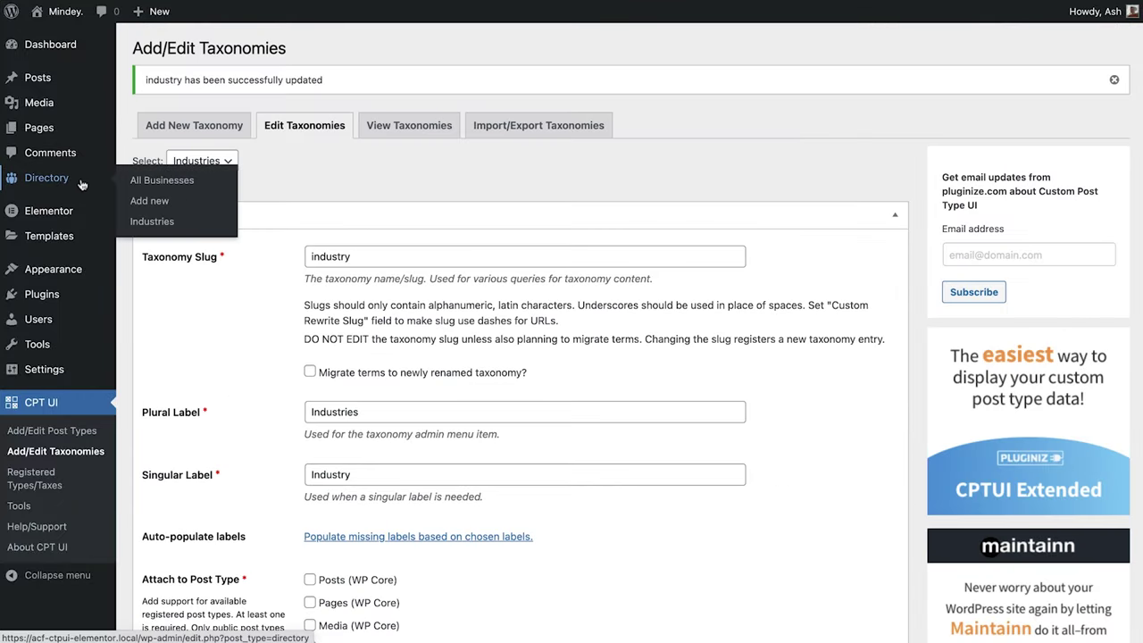
{"action": "left_click", "coordinate": [152, 222]}
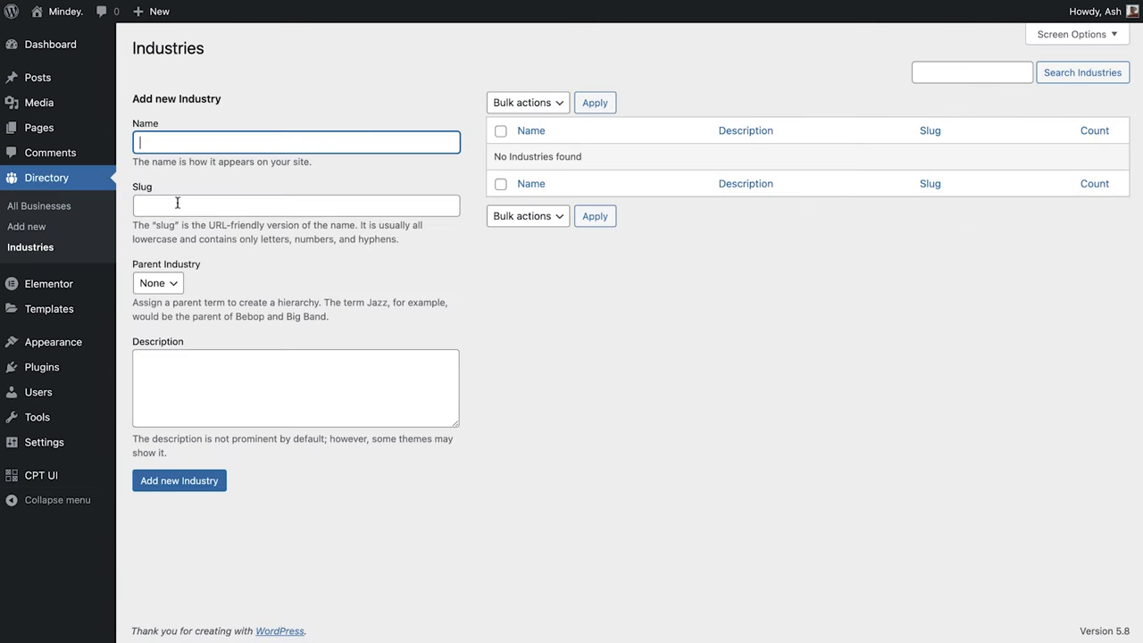
{"action": "type", "text": "Food and Drink"}
{"action": "left_click", "coordinate": [160, 482]}
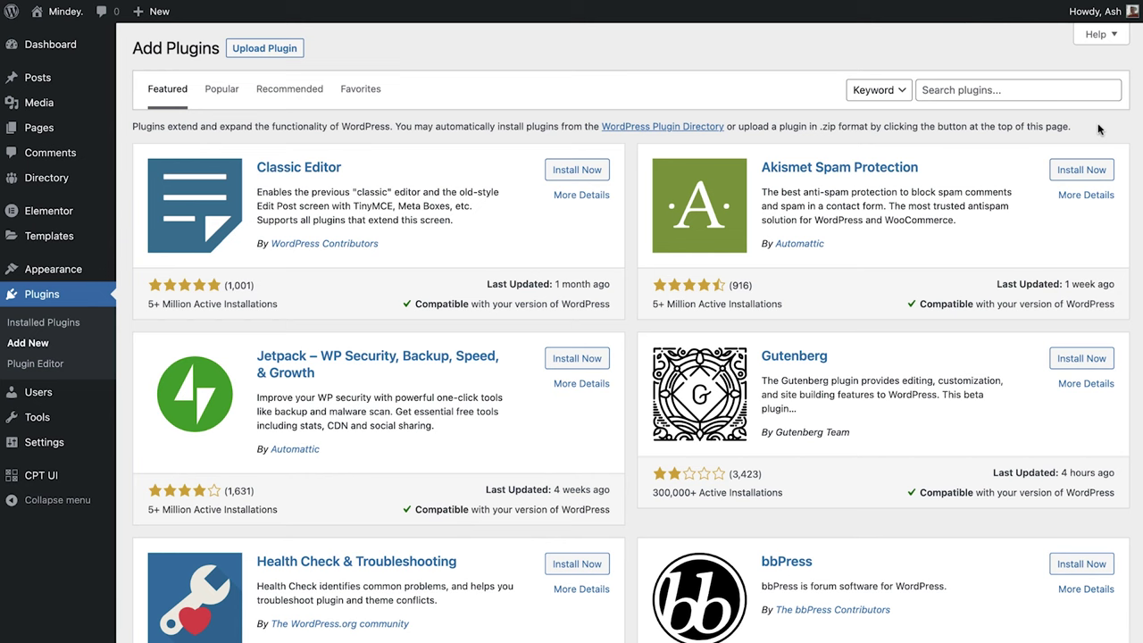
Step: Search the plugin directory for Advanced Custom Fields, then install and activate the plugin by Delicious Brains
{"action": "left_click", "coordinate": [1056, 93]}
{"action": "type", "text": "Advanced Custom Fields"}
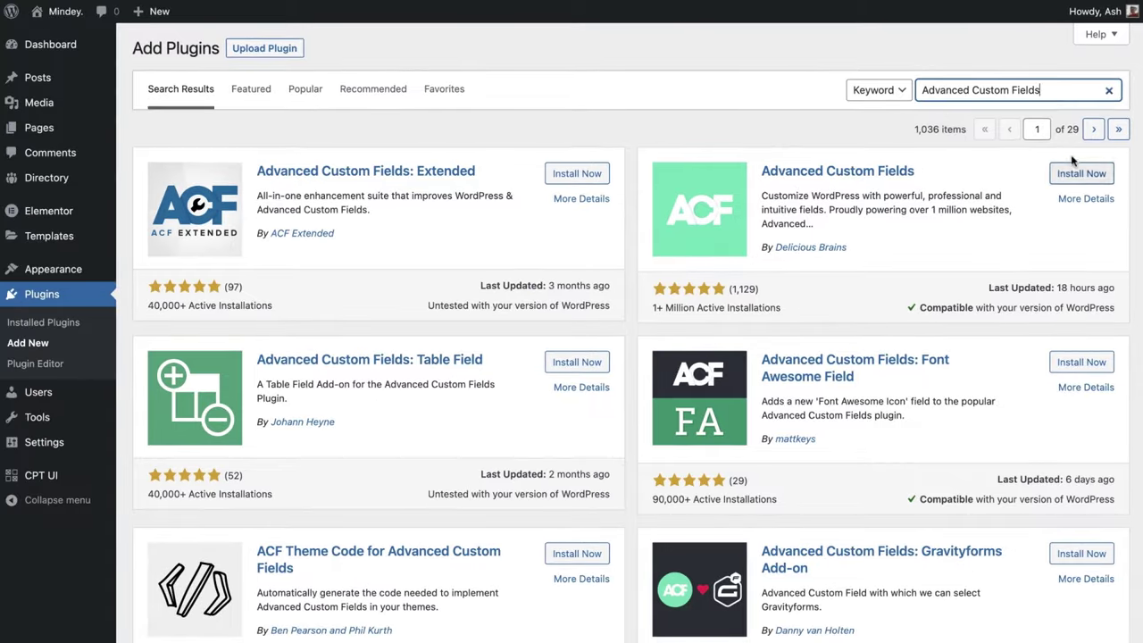
{"action": "left_click", "coordinate": [1080, 173]}
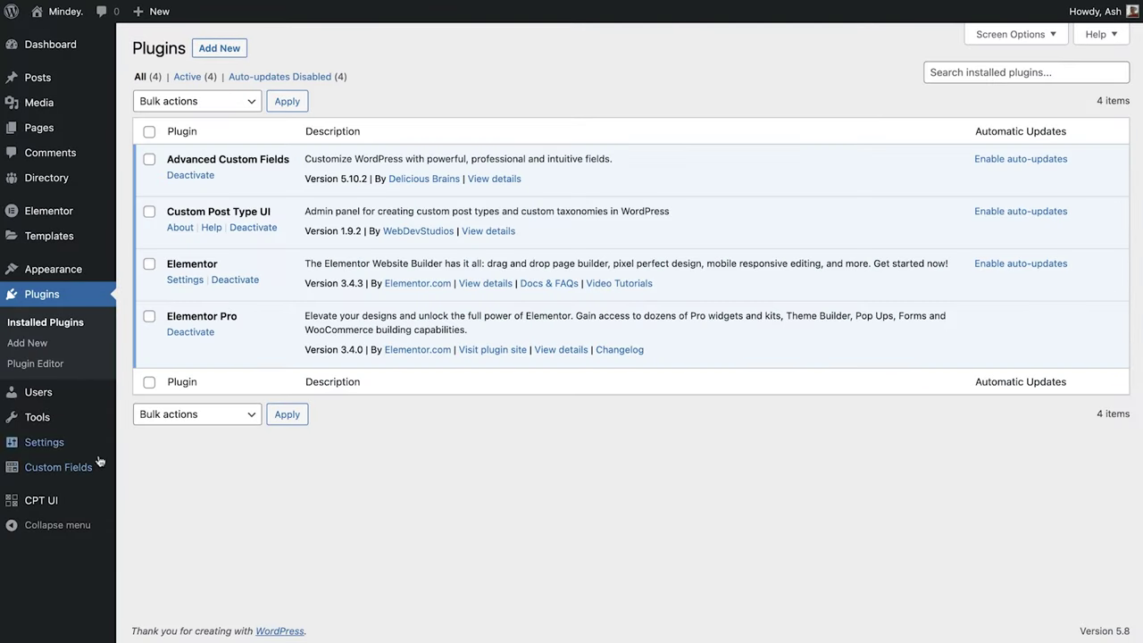
Step: Create a custom field group titled "Directory Fields" and set its location rule to show for the Business post type
{"action": "mouse_move", "coordinate": [65, 475]}
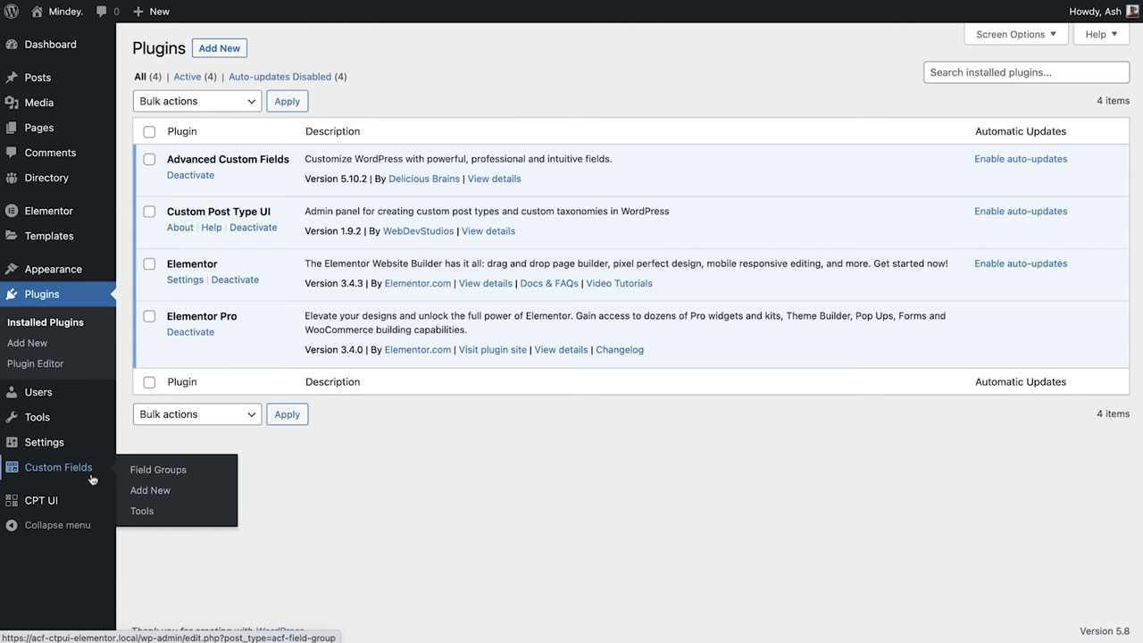
{"action": "left_click", "coordinate": [150, 490]}
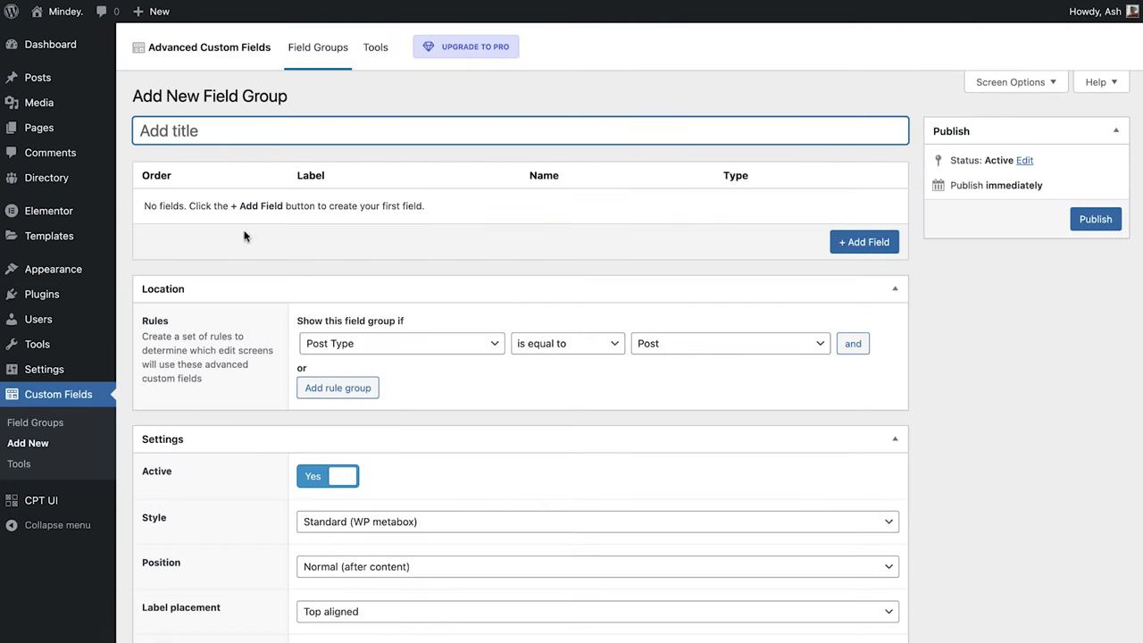
{"action": "type", "text": "Directory Fields"}
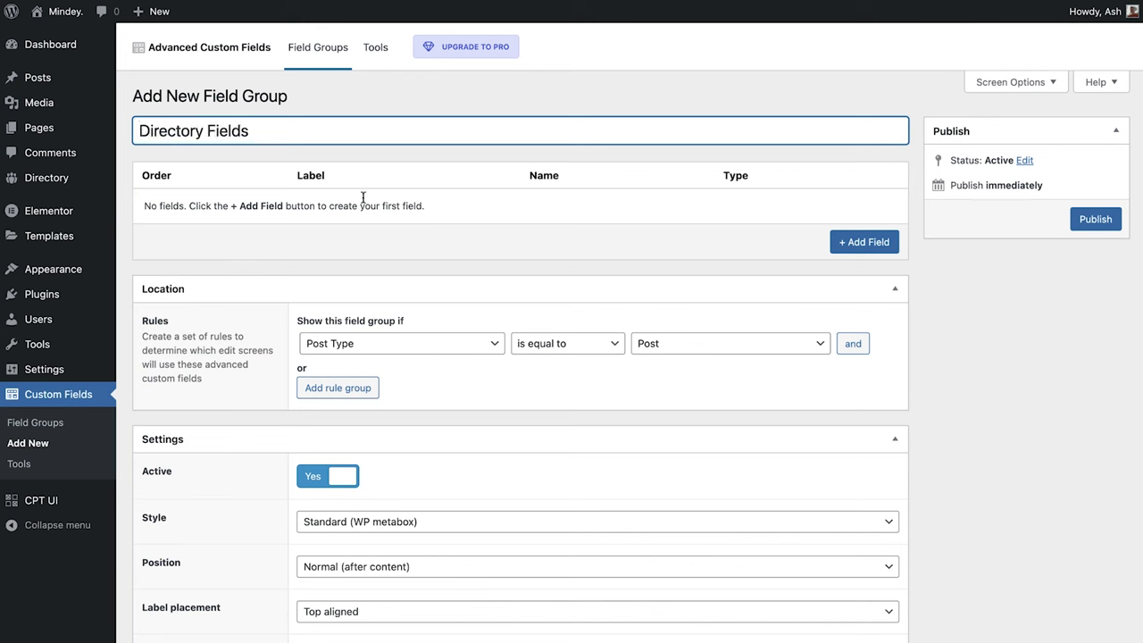
{"action": "left_click", "coordinate": [803, 351]}
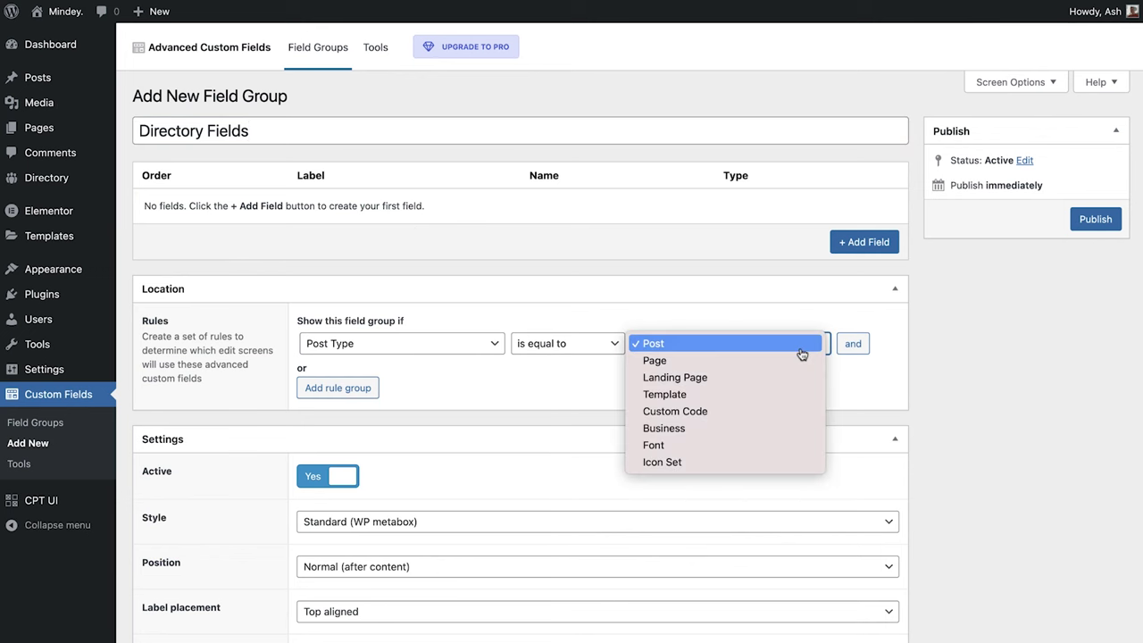
{"action": "left_click", "coordinate": [772, 430]}
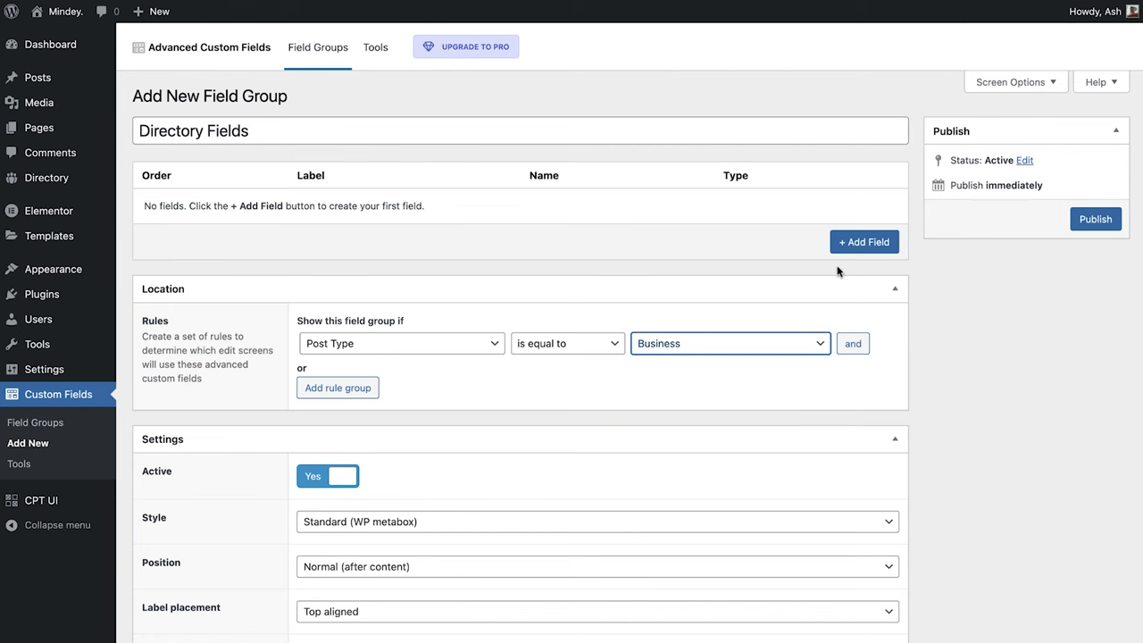
Step: Add a first field labelled "Website Display Text" with the automatic field name, keeping the Text field type
{"action": "left_click", "coordinate": [855, 243]}
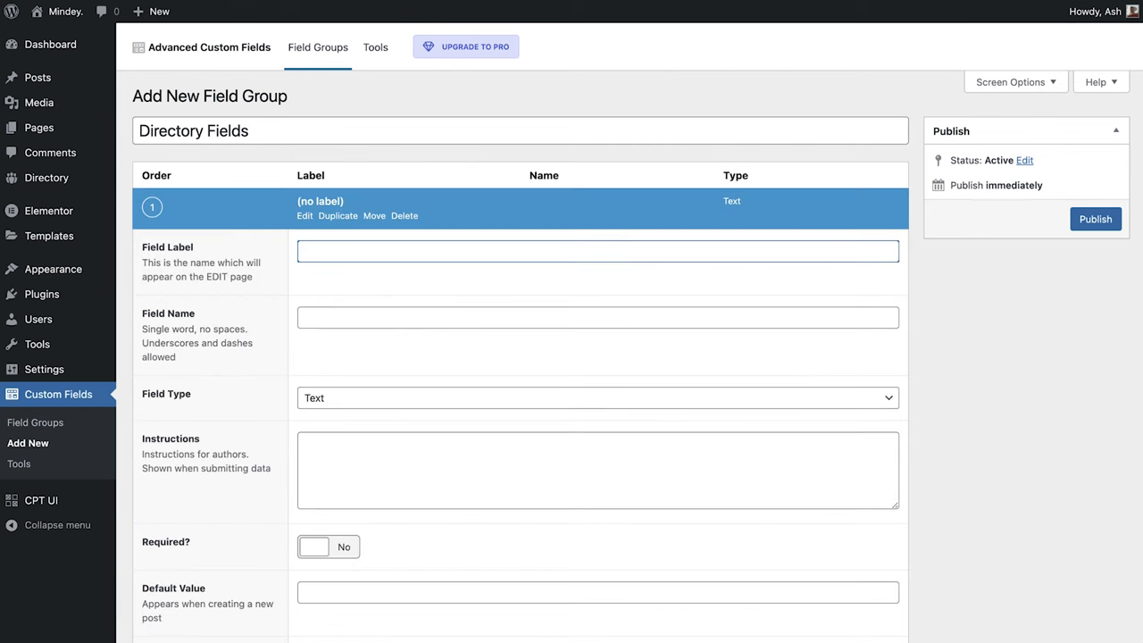
{"action": "type", "text": "Website Display Text"}
{"action": "key", "text": "Tab"}
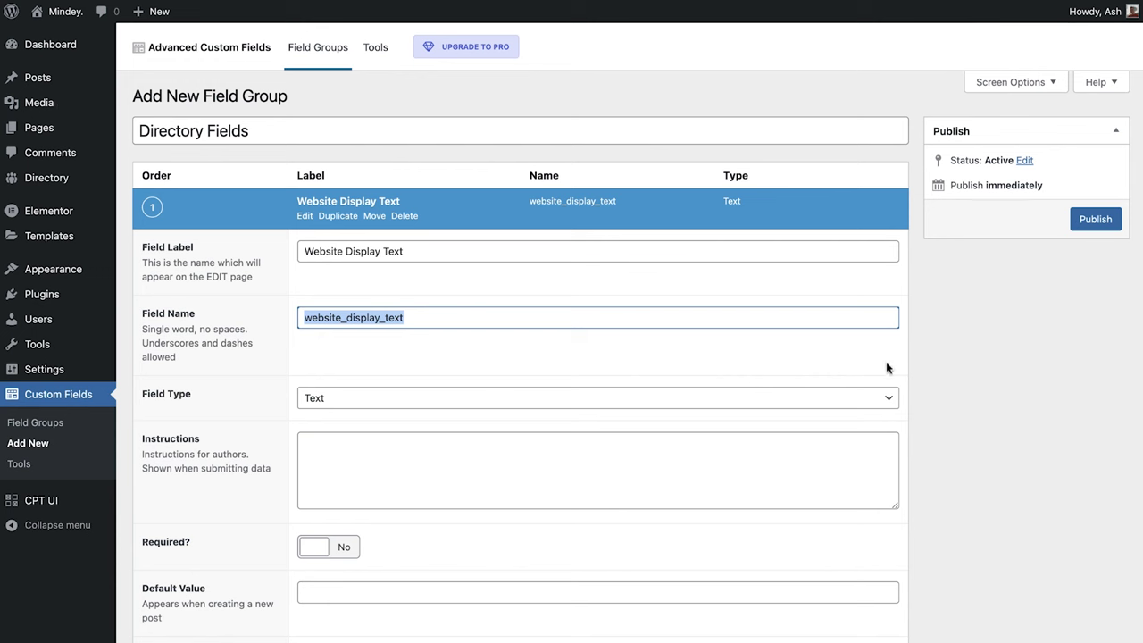
{"action": "left_click", "coordinate": [889, 402]}
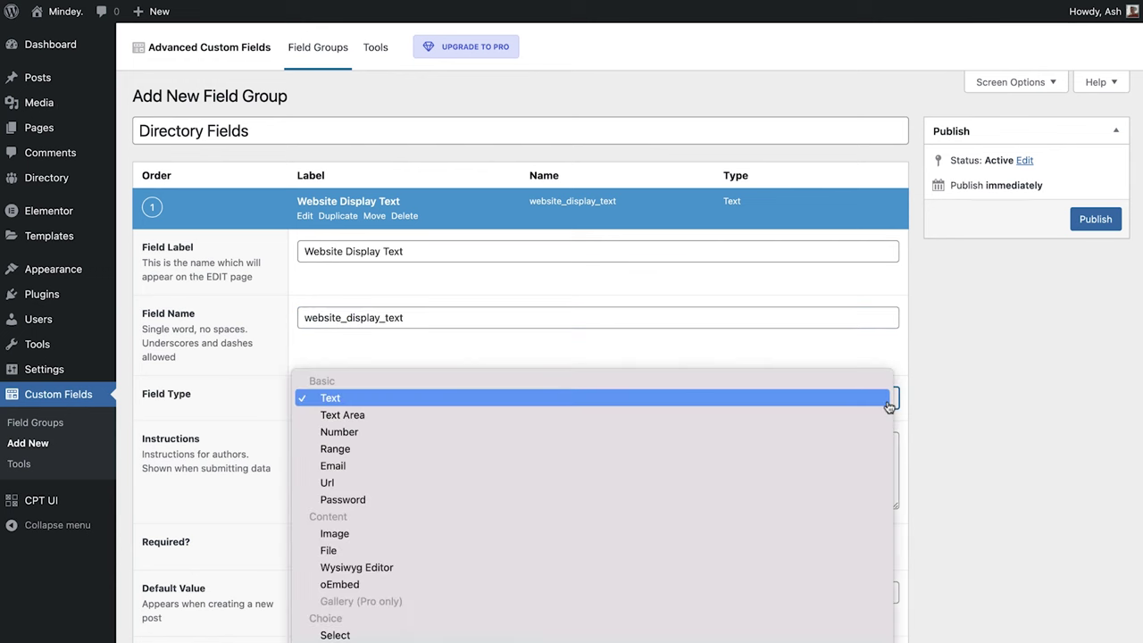
{"action": "left_click", "coordinate": [889, 407]}
{"action": "left_click", "coordinate": [846, 452]}
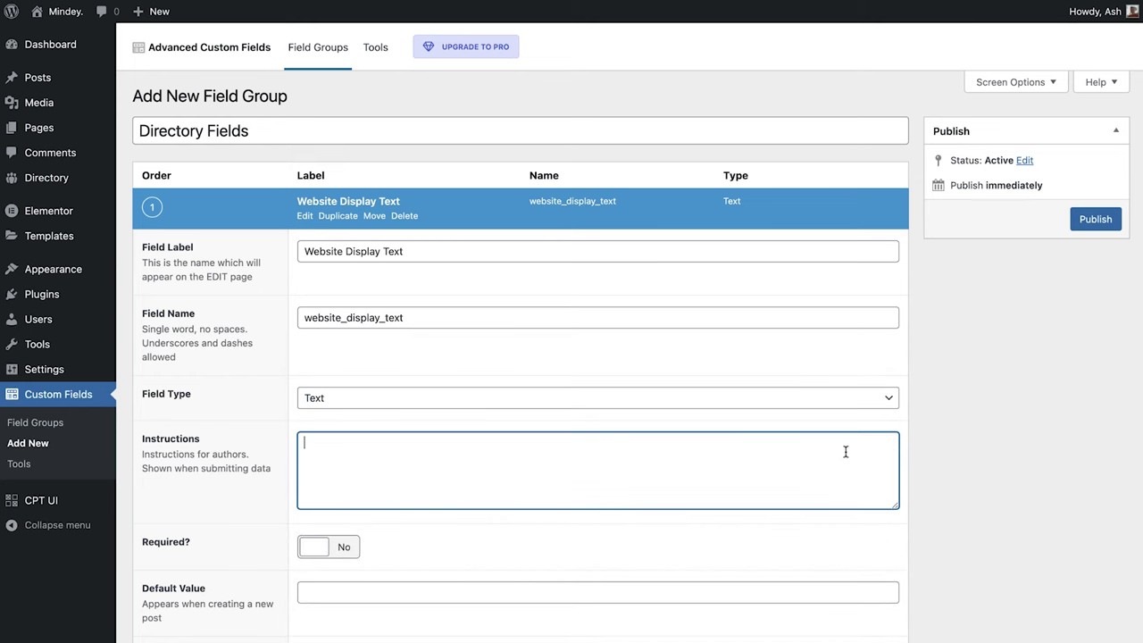
Step: Examine the field's options for required, default value, placeholder text, prepend, append and character limit without changing them
{"action": "left_click", "coordinate": [336, 550]}
{"action": "left_click", "coordinate": [336, 550]}
{"action": "scroll", "coordinate": [365, 572], "scroll_direction": "down", "scroll_amount": 2}
{"action": "scroll", "coordinate": [365, 573], "scroll_direction": "down", "scroll_amount": 2}
{"action": "left_click", "coordinate": [316, 248]}
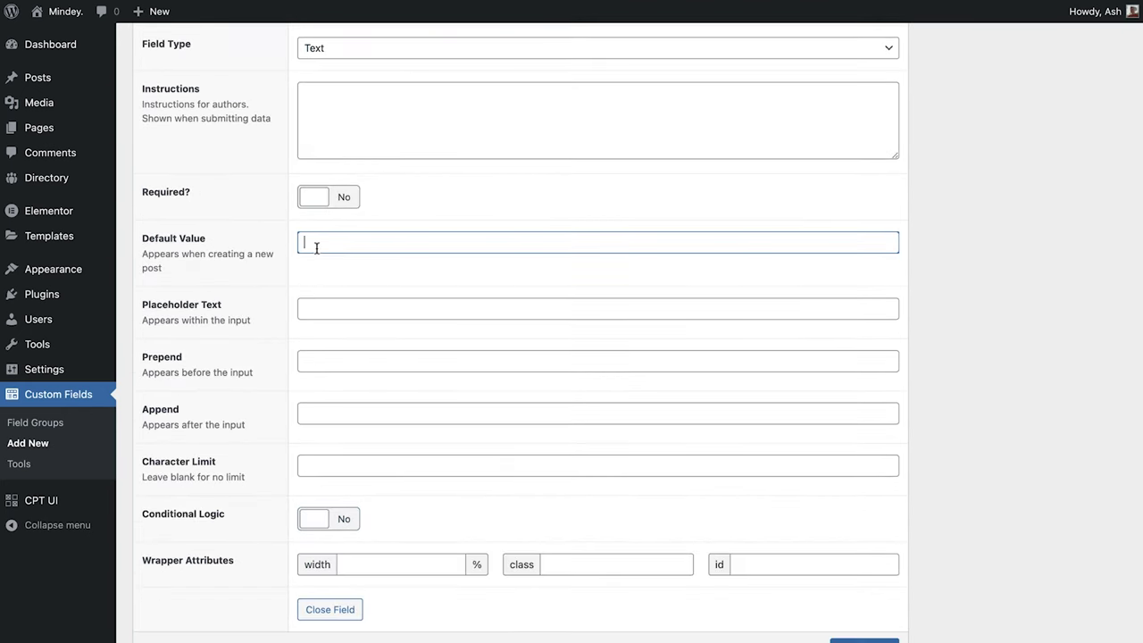
{"action": "left_click", "coordinate": [320, 308]}
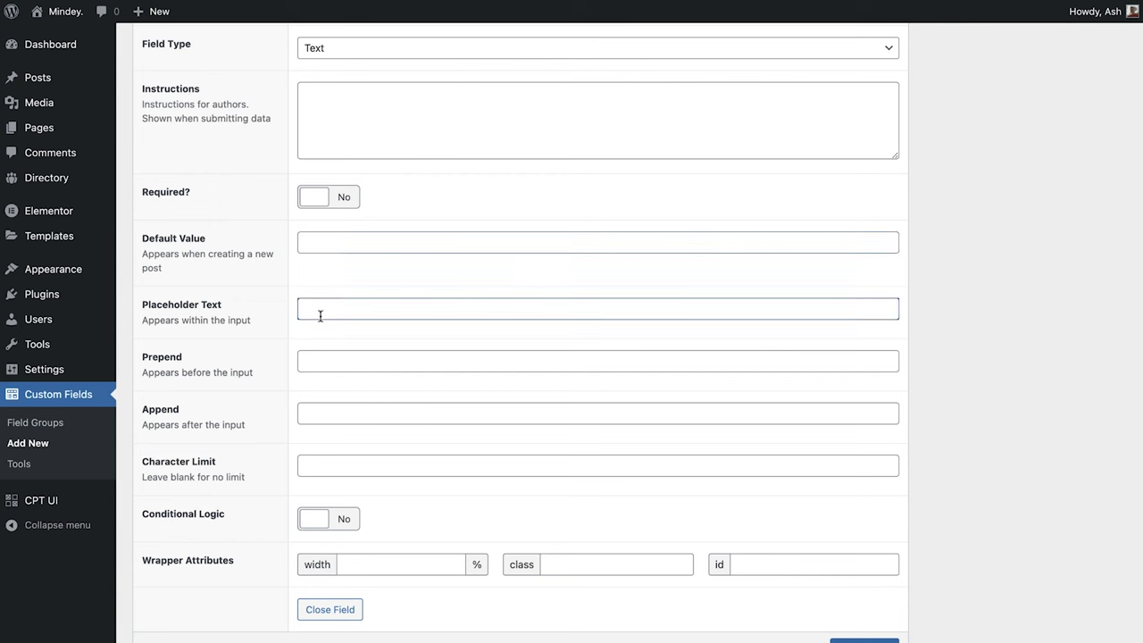
{"action": "left_click", "coordinate": [321, 356]}
{"action": "left_click", "coordinate": [321, 411]}
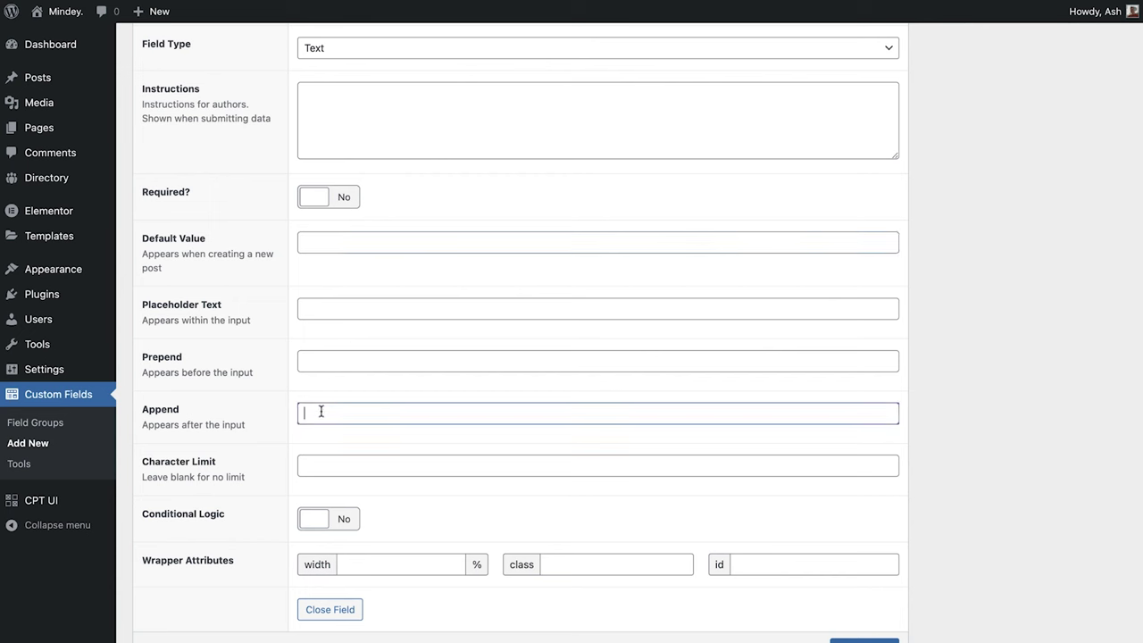
{"action": "left_click", "coordinate": [324, 463]}
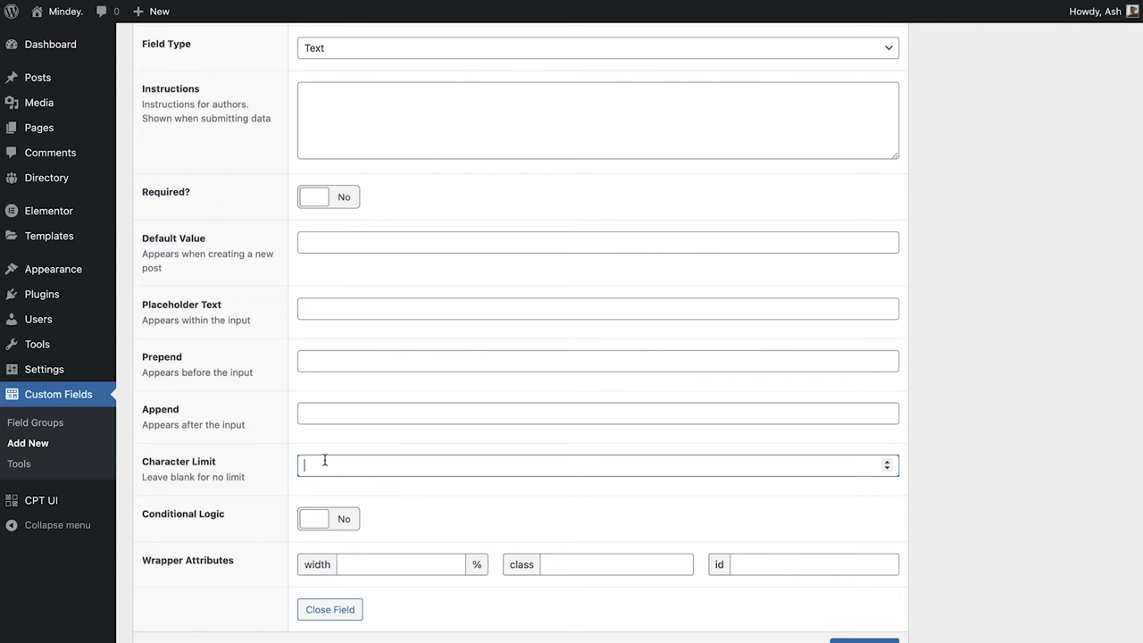
Step: Set the Website Display Text field's wrapper width to 50% and collapse its settings
{"action": "left_click", "coordinate": [378, 564]}
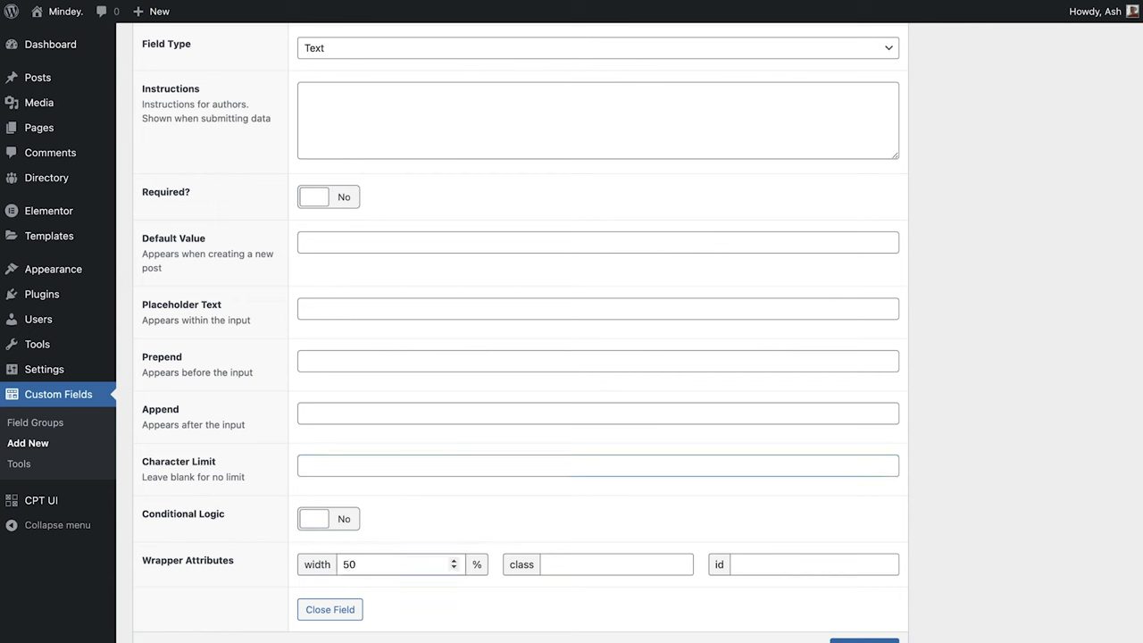
{"action": "left_click", "coordinate": [351, 610]}
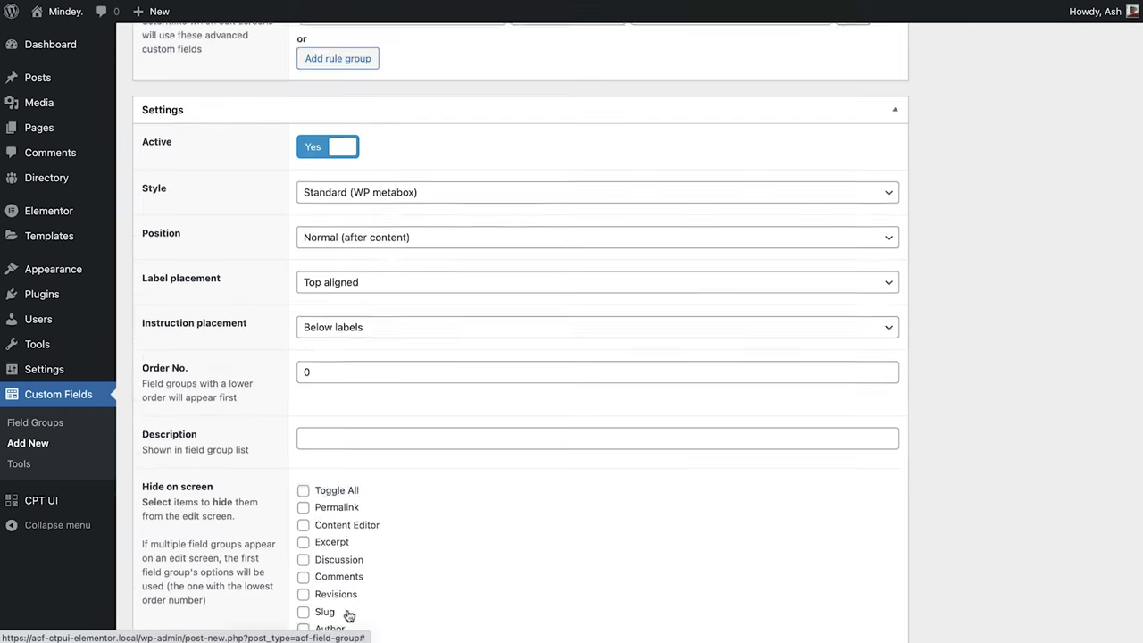
Step: Add a second field labelled "Website Link" with the automatic field name and the Url field type
{"action": "scroll", "coordinate": [380, 575], "scroll_direction": "up", "scroll_amount": 5}
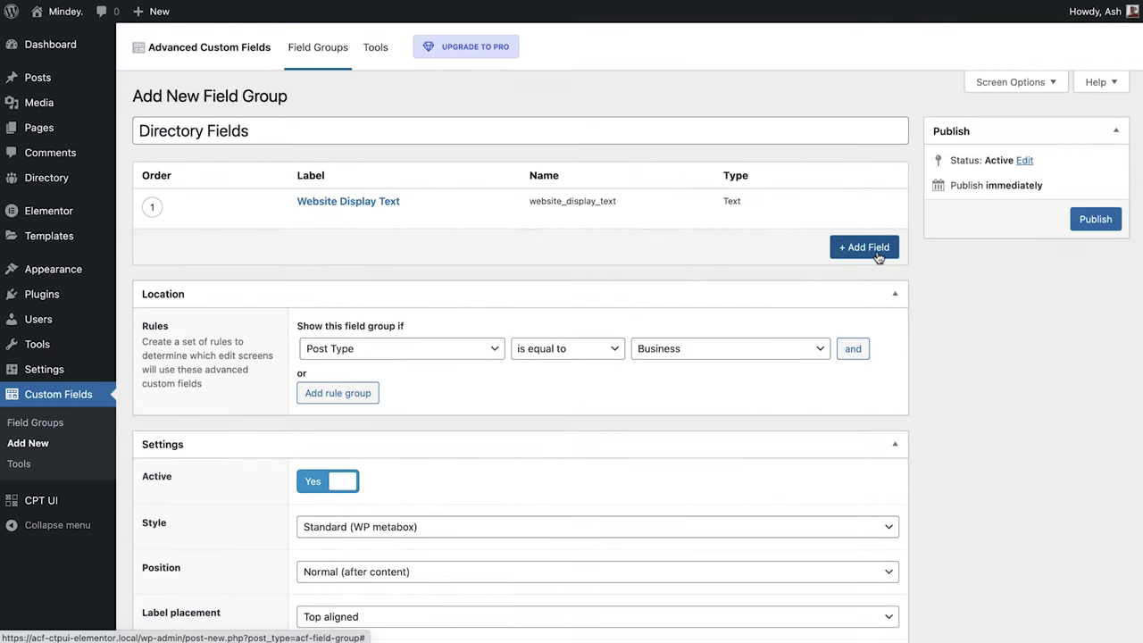
{"action": "left_click", "coordinate": [877, 250]}
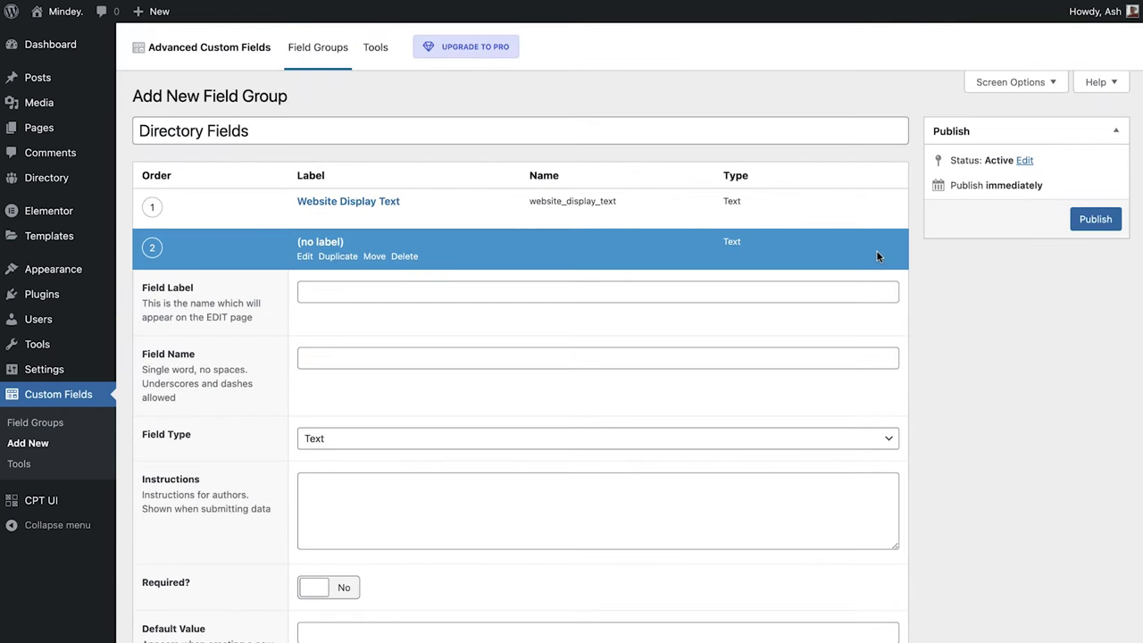
{"action": "left_click", "coordinate": [822, 291]}
{"action": "type", "text": "Website Link"}
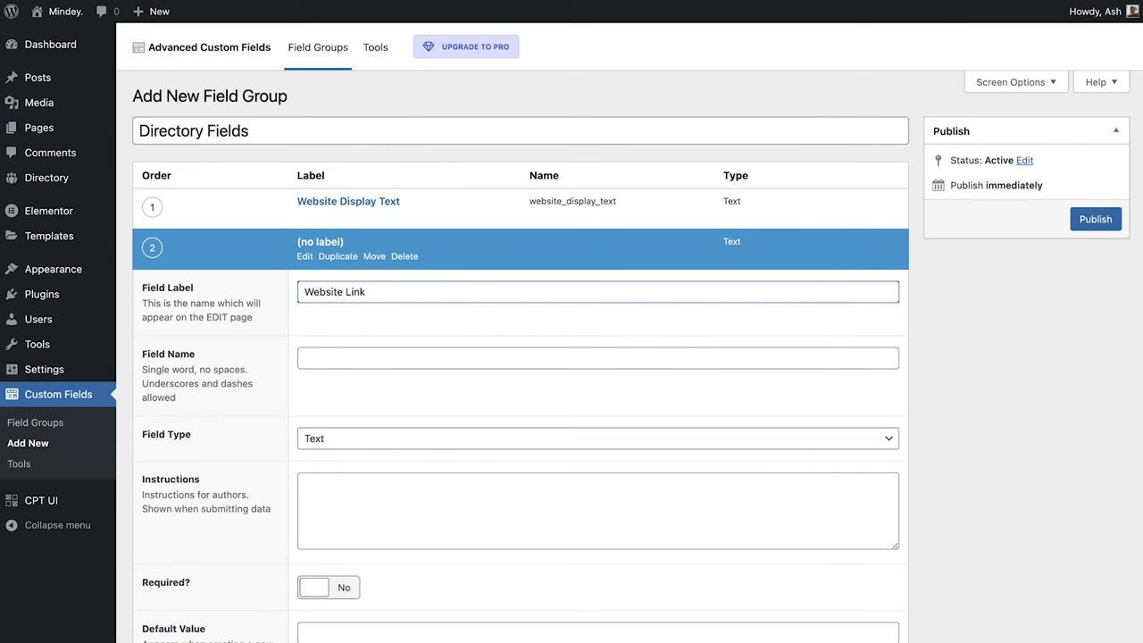
{"action": "key", "text": "Tab"}
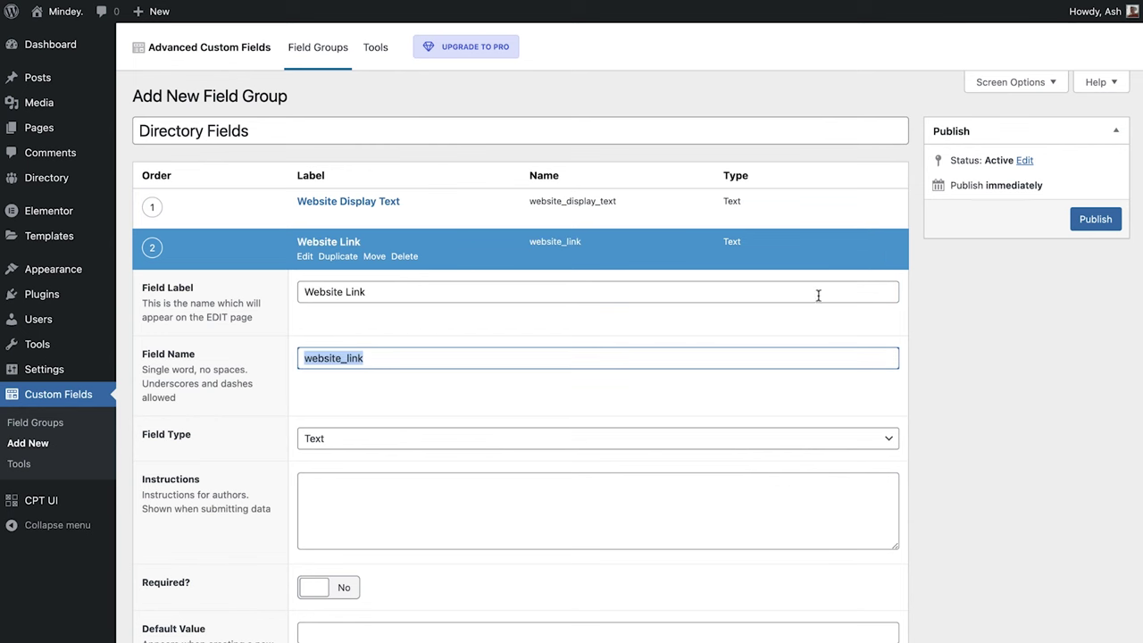
{"action": "left_click", "coordinate": [869, 435]}
{"action": "left_click", "coordinate": [851, 526]}
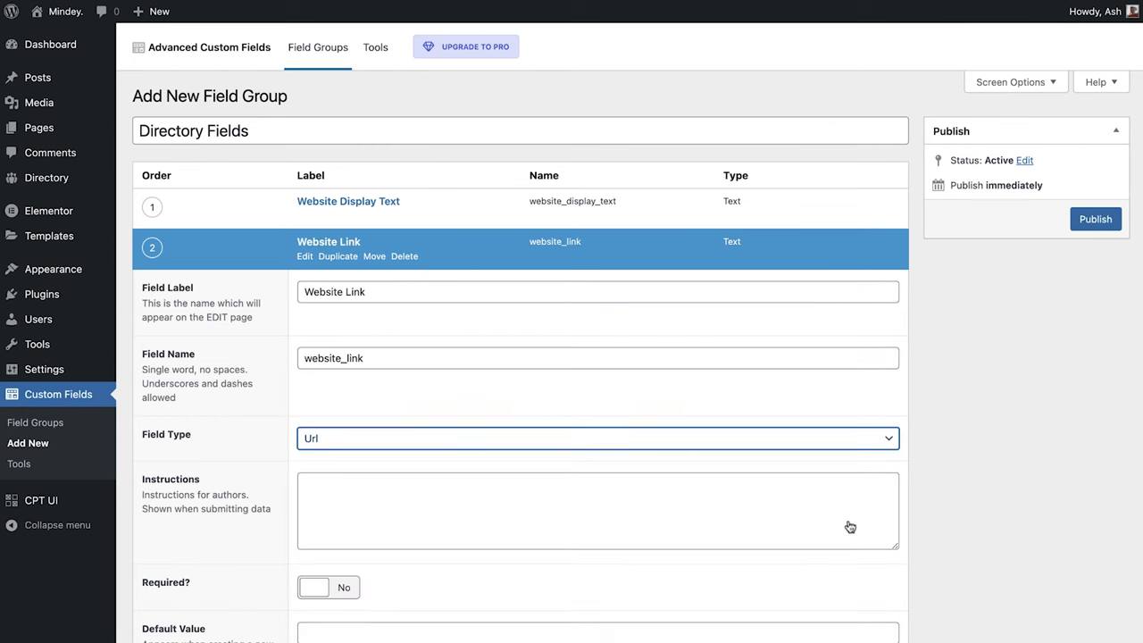
Step: Set the Website Link field's wrapper width to 50% and collapse its settings
{"action": "scroll", "coordinate": [821, 572], "scroll_direction": "down", "scroll_amount": 5}
{"action": "left_click", "coordinate": [438, 480]}
{"action": "type", "text": "50"}
{"action": "left_click", "coordinate": [330, 526]}
Step: Add a third field labelled "Telephone Number", keeping the Text type and an empty wrapper width, and collapse its settings
{"action": "scroll", "coordinate": [378, 500], "scroll_direction": "up", "scroll_amount": 4}
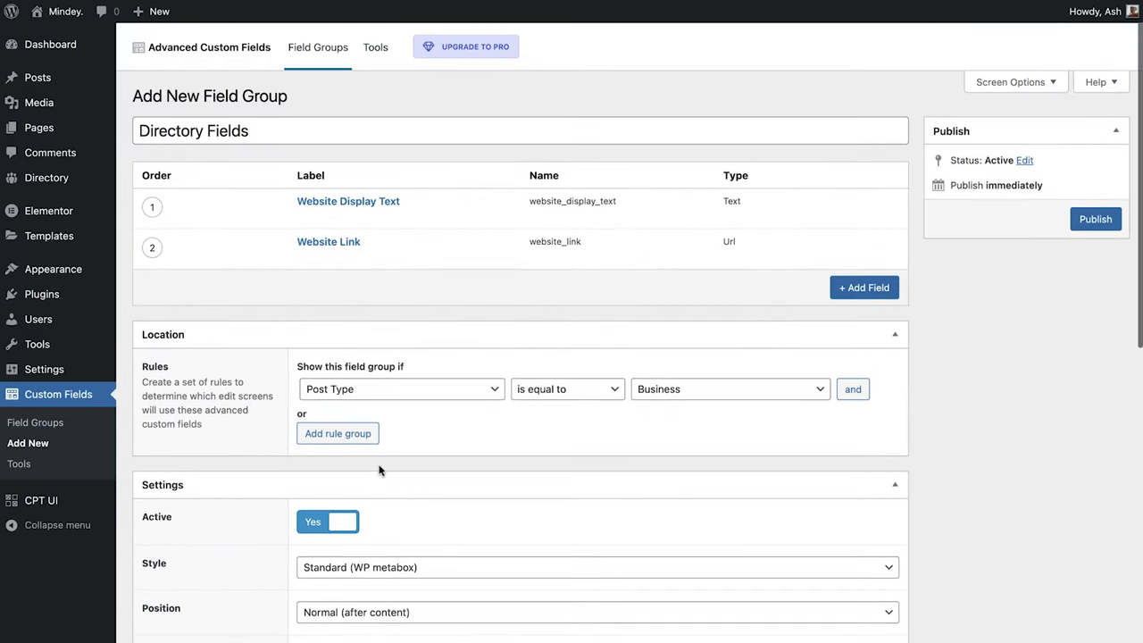
{"action": "left_click", "coordinate": [855, 287]}
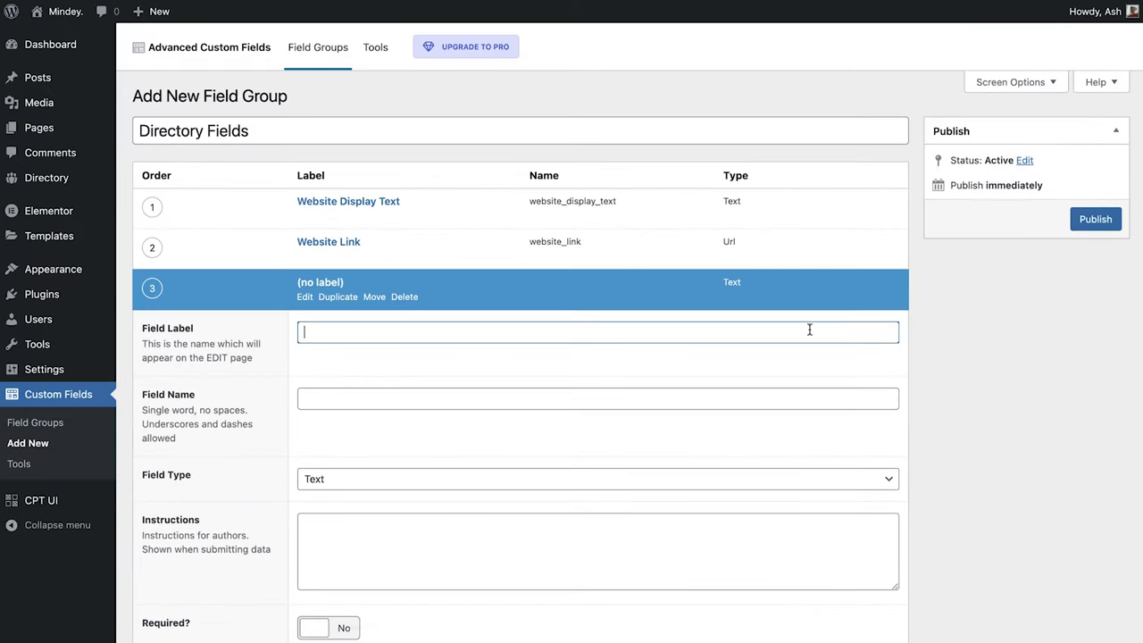
{"action": "type", "text": "Telephone Number"}
{"action": "key", "text": "Tab"}
{"action": "scroll", "coordinate": [809, 357], "scroll_direction": "down", "scroll_amount": 4}
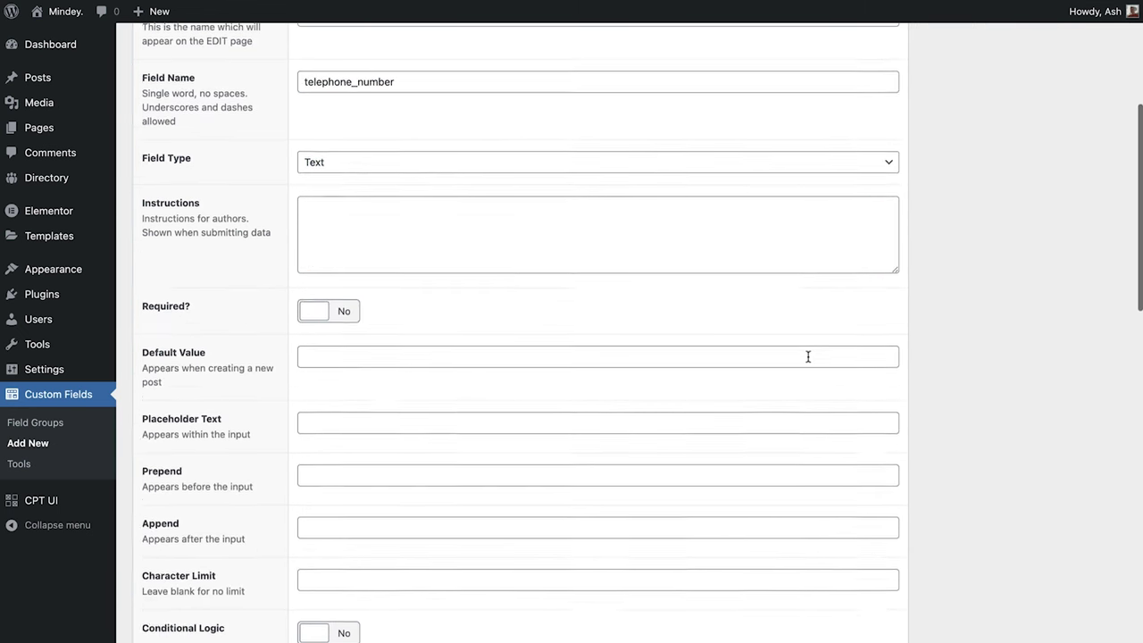
{"action": "scroll", "coordinate": [808, 357], "scroll_direction": "down", "scroll_amount": 3}
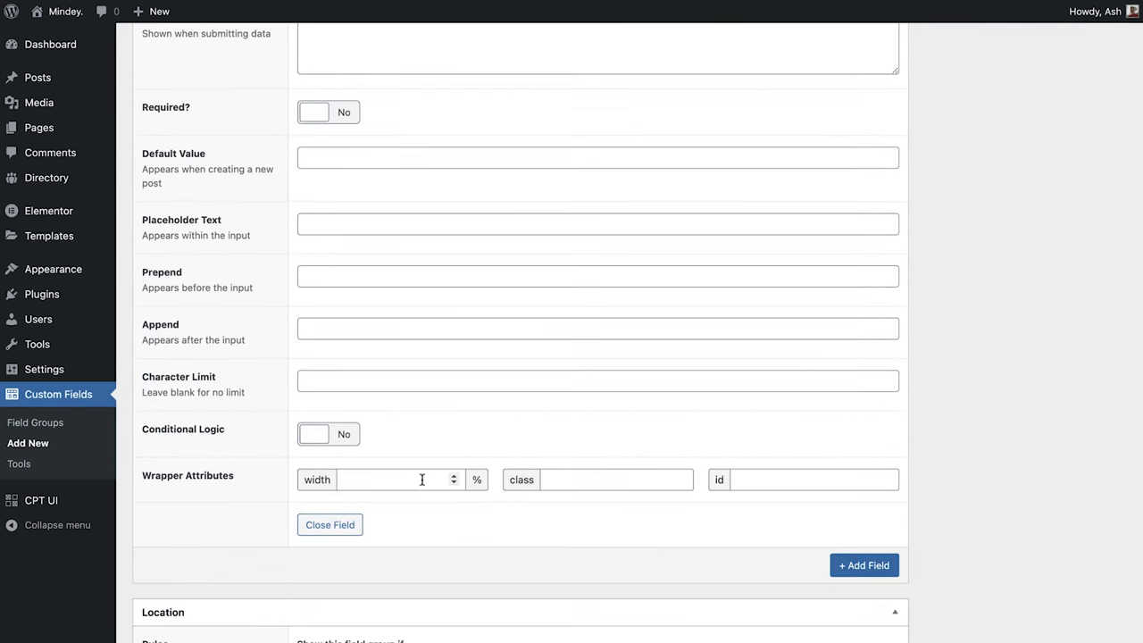
{"action": "left_click", "coordinate": [318, 528]}
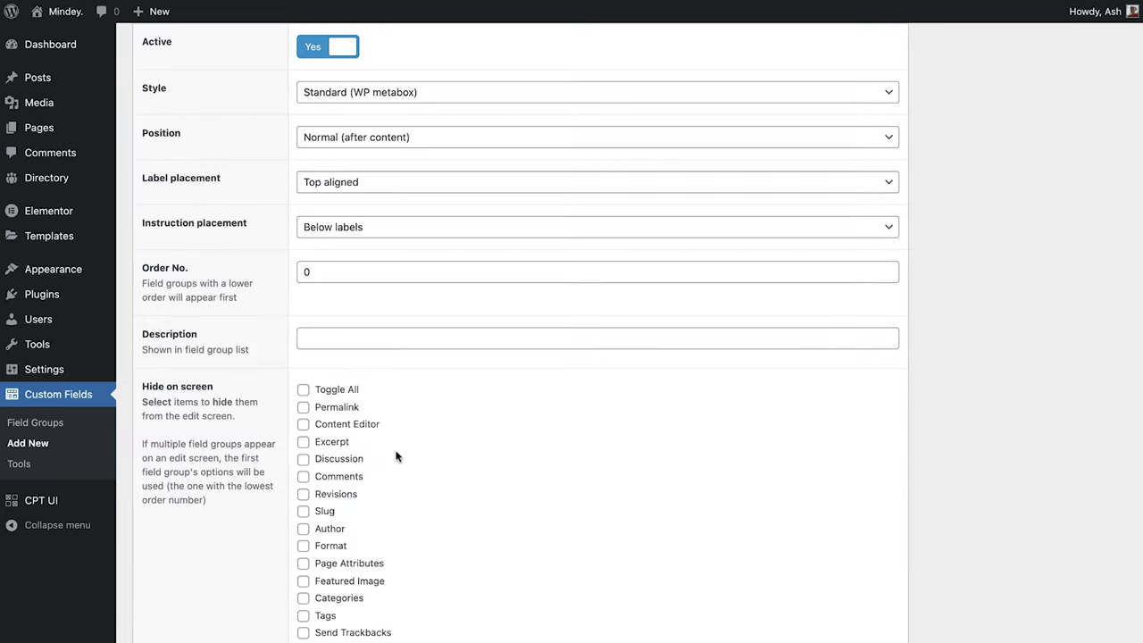
Step: Add a fourth field labelled "Address" with the Text Area field type and collapse its settings
{"action": "scroll", "coordinate": [397, 456], "scroll_direction": "up", "scroll_amount": 2}
{"action": "scroll", "coordinate": [397, 456], "scroll_direction": "up", "scroll_amount": 5}
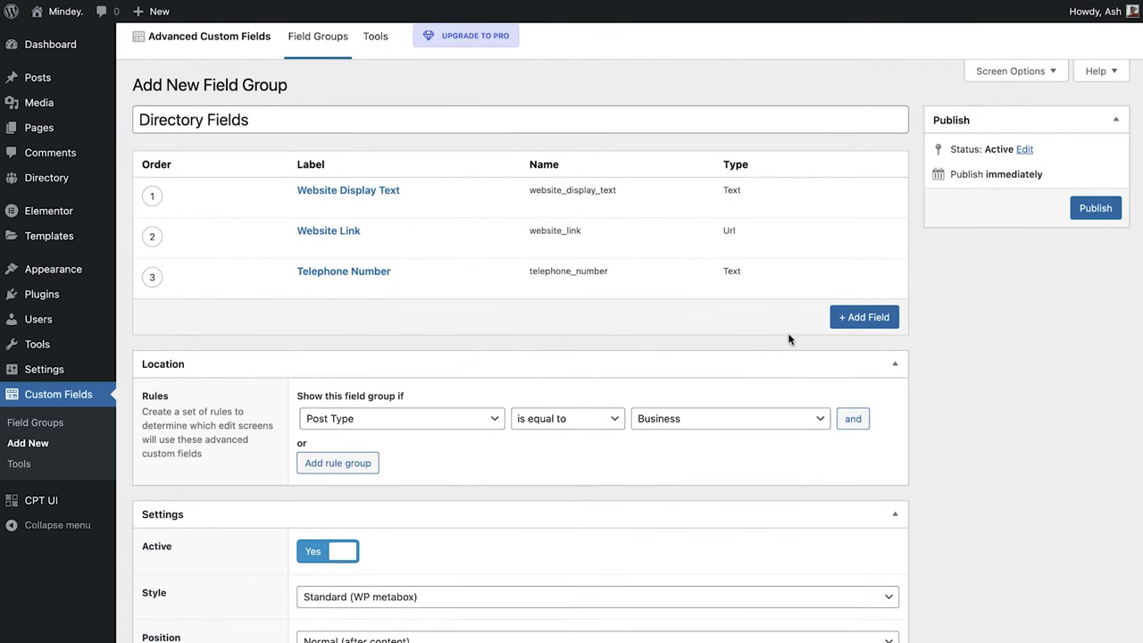
{"action": "left_click", "coordinate": [859, 319]}
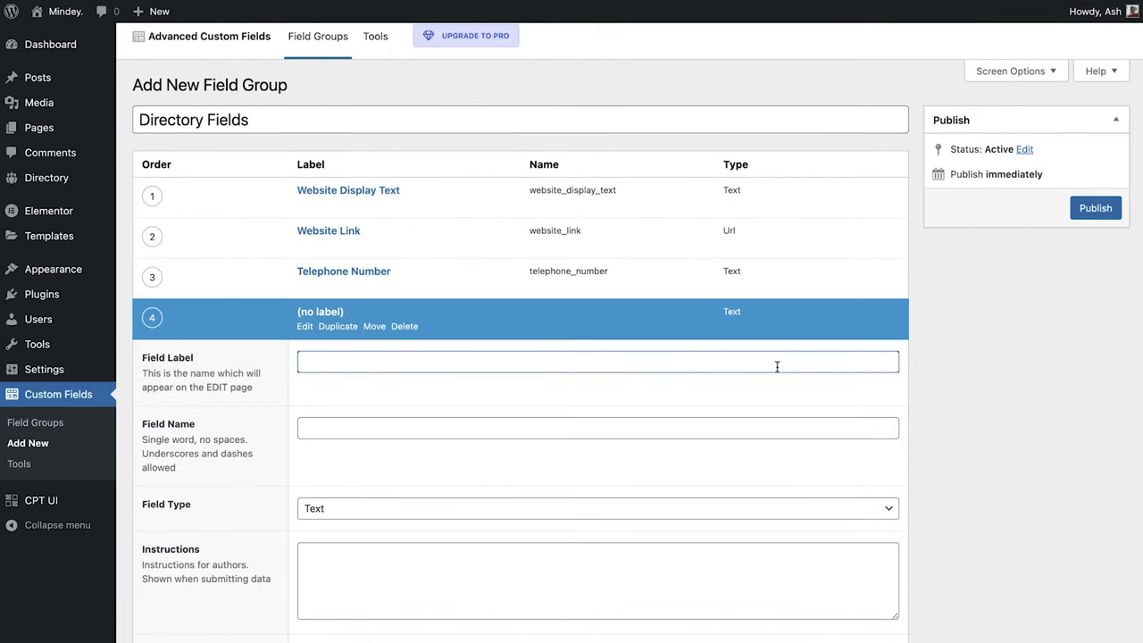
{"action": "type", "text": "Address"}
{"action": "key", "text": "Tab"}
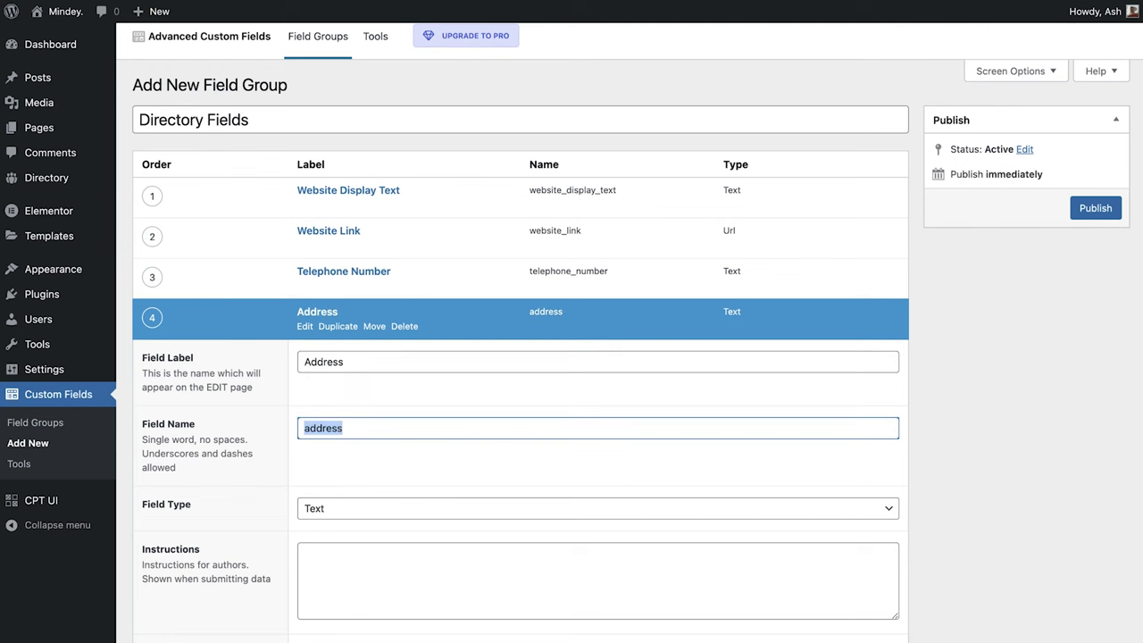
{"action": "left_click", "coordinate": [868, 509]}
{"action": "left_click", "coordinate": [868, 530]}
{"action": "scroll", "coordinate": [867, 528], "scroll_direction": "down", "scroll_amount": 10}
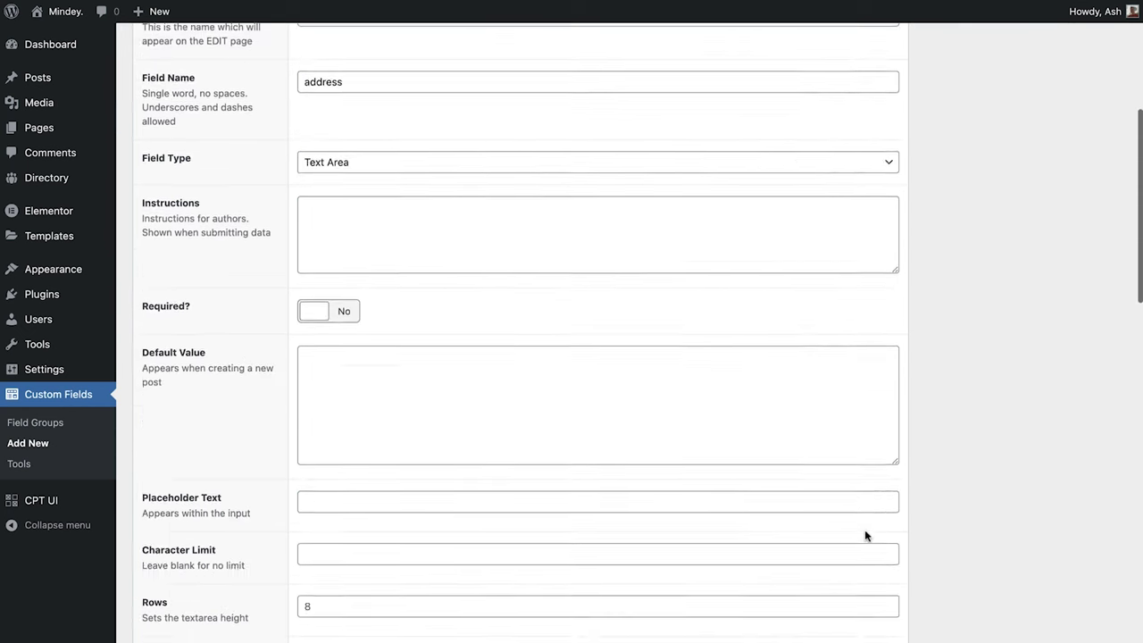
{"action": "left_click", "coordinate": [339, 526]}
Step: Add a fifth field labelled "Facebook" and set its field type to Url
{"action": "scroll", "coordinate": [423, 462], "scroll_direction": "up", "scroll_amount": 5}
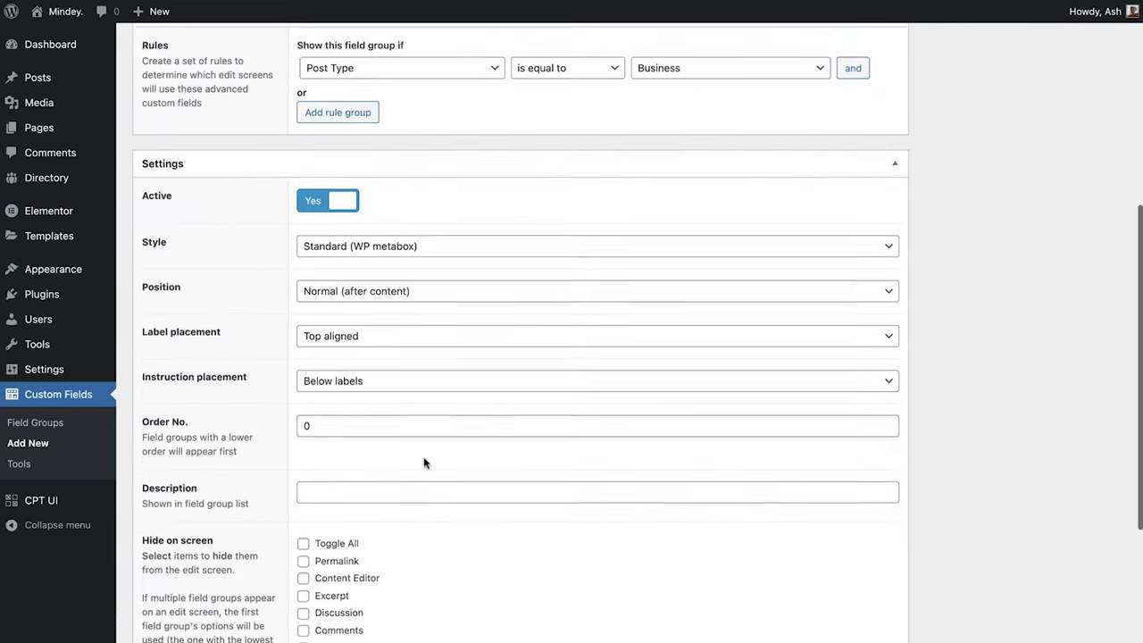
{"action": "scroll", "coordinate": [423, 461], "scroll_direction": "up", "scroll_amount": 2}
{"action": "left_click", "coordinate": [837, 360]}
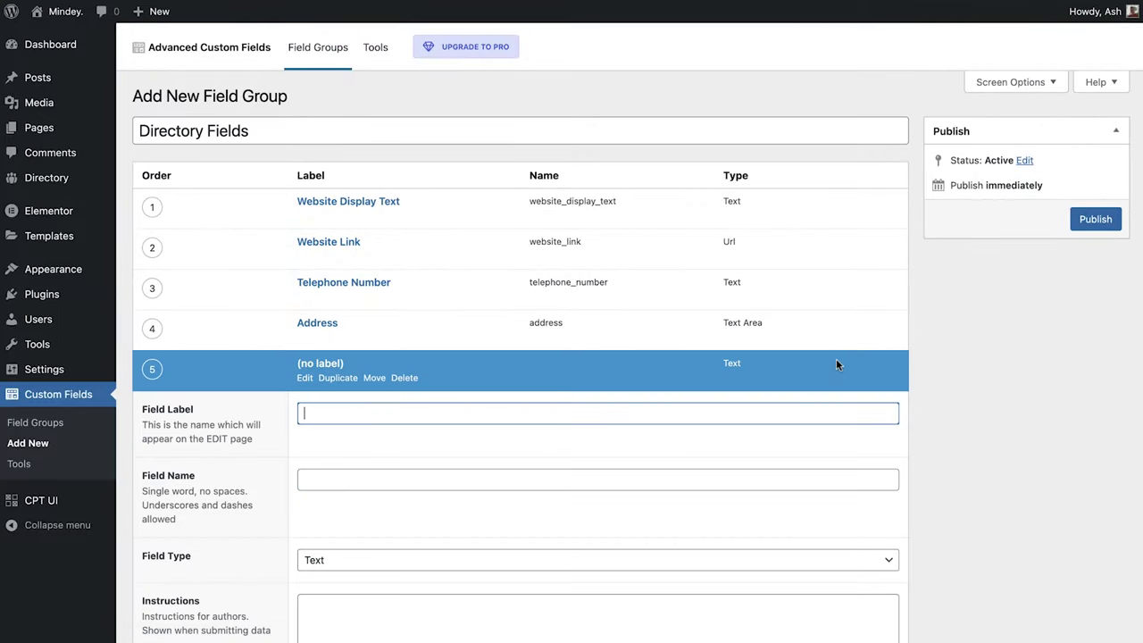
{"action": "left_click", "coordinate": [738, 408]}
{"action": "type", "text": "Facebook"}
{"action": "key", "text": "Tab"}
{"action": "left_click", "coordinate": [804, 432]}
{"action": "scroll", "coordinate": [796, 446], "scroll_direction": "down", "scroll_amount": 5}
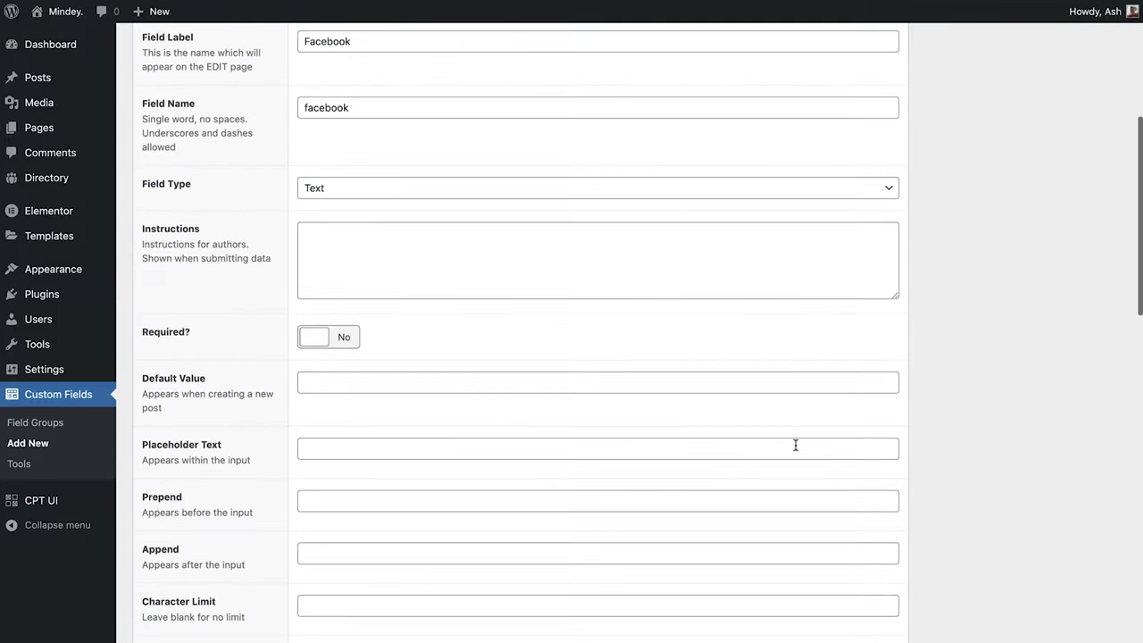
{"action": "left_click", "coordinate": [720, 202]}
{"action": "left_click", "coordinate": [713, 273]}
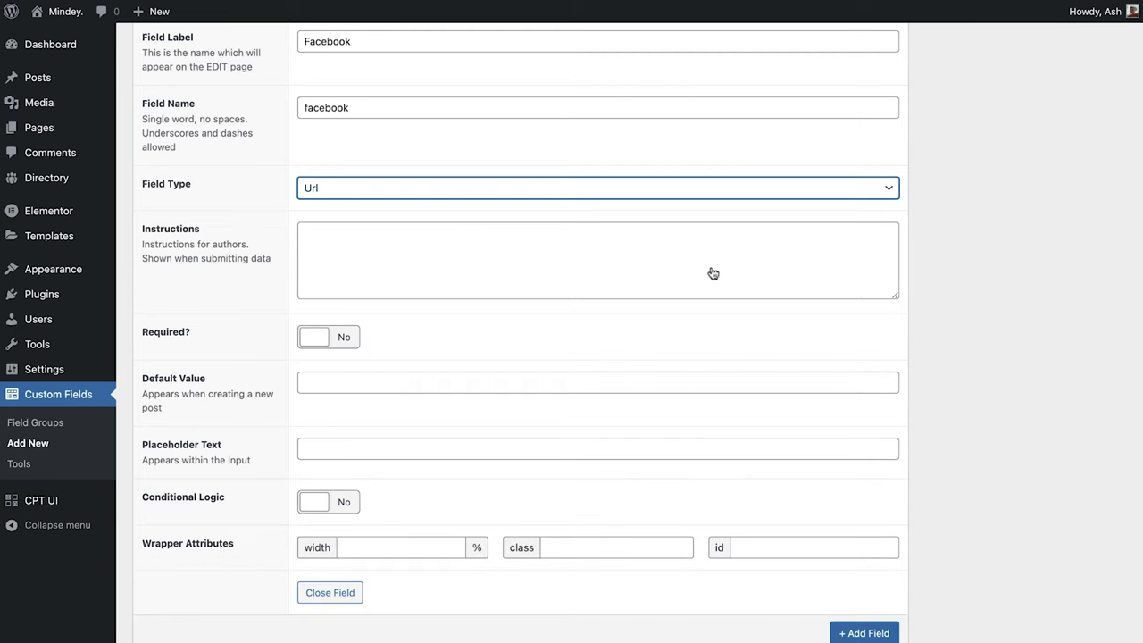